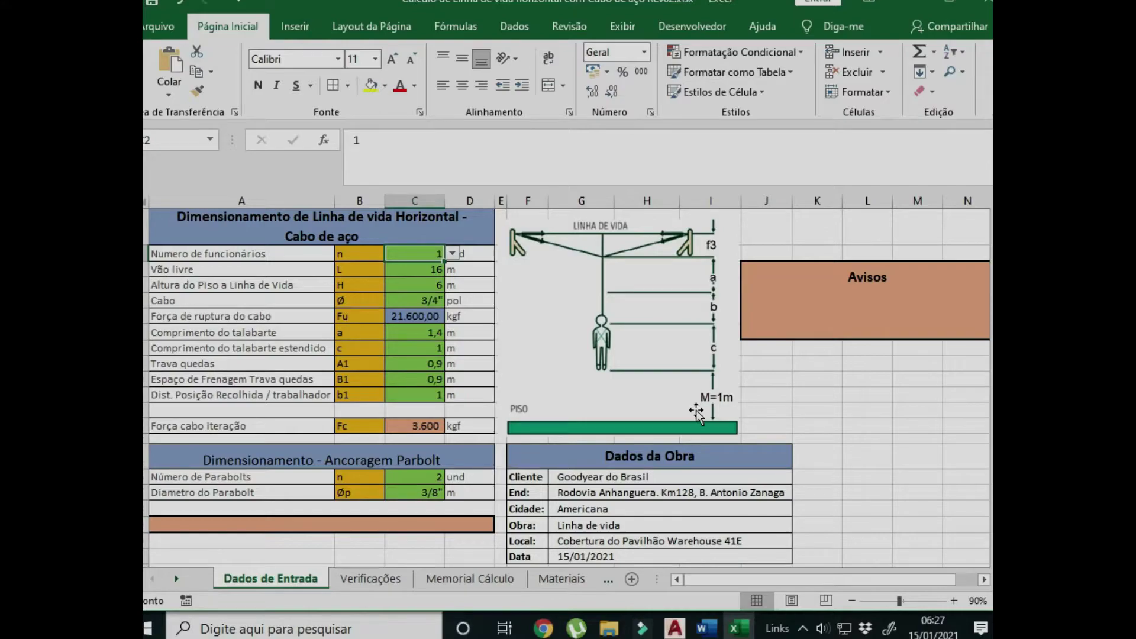
# - Examine the Avisos warning cells and the Dados da Obra project details on the Dados de Entrada sheet
pyautogui.click(791, 316)
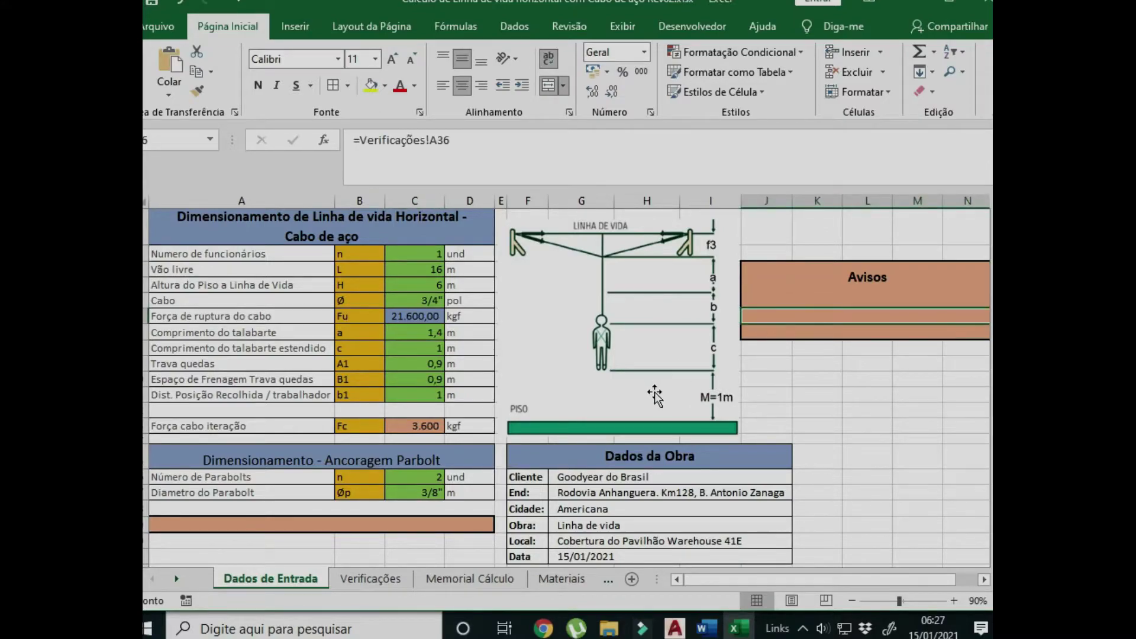
pyautogui.click(782, 300)
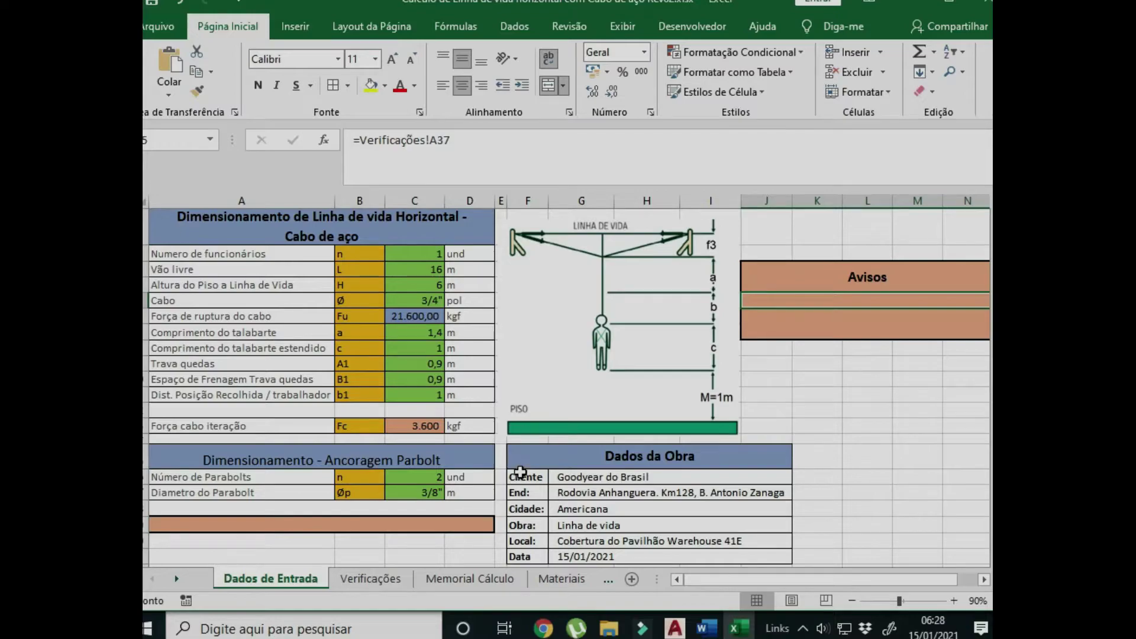
pyautogui.moveTo(542, 456); pyautogui.dragTo(563, 550)
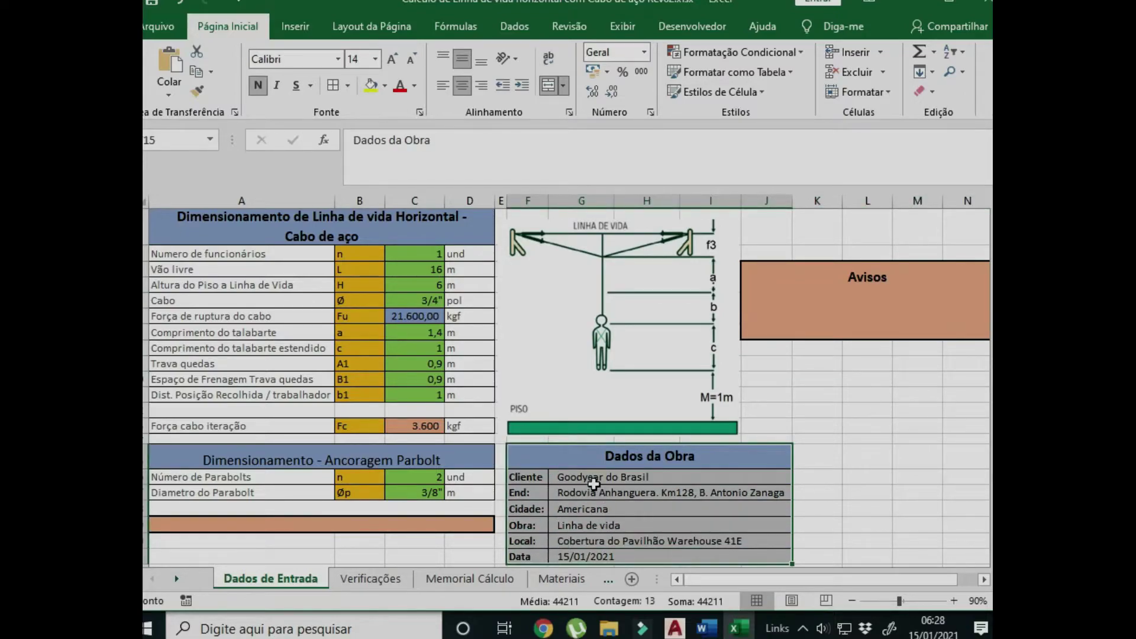
pyautogui.moveTo(593, 484); pyautogui.dragTo(593, 561)
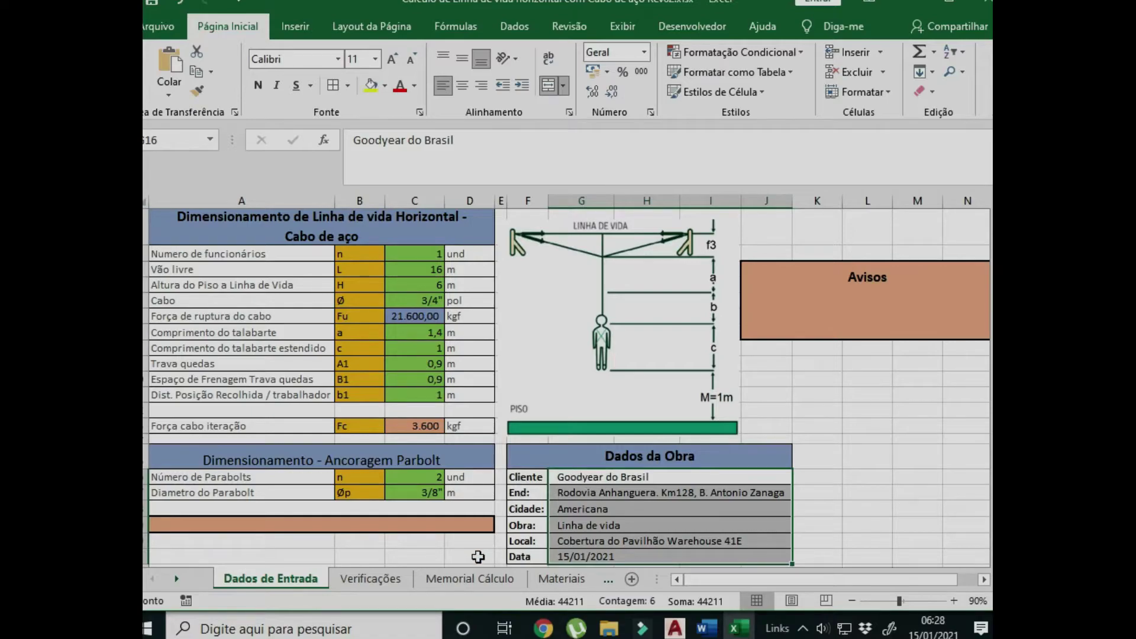
# - Read through the Memorial Cálculo sheet from the description down to the final considerations and signature block
pyautogui.click(446, 580)
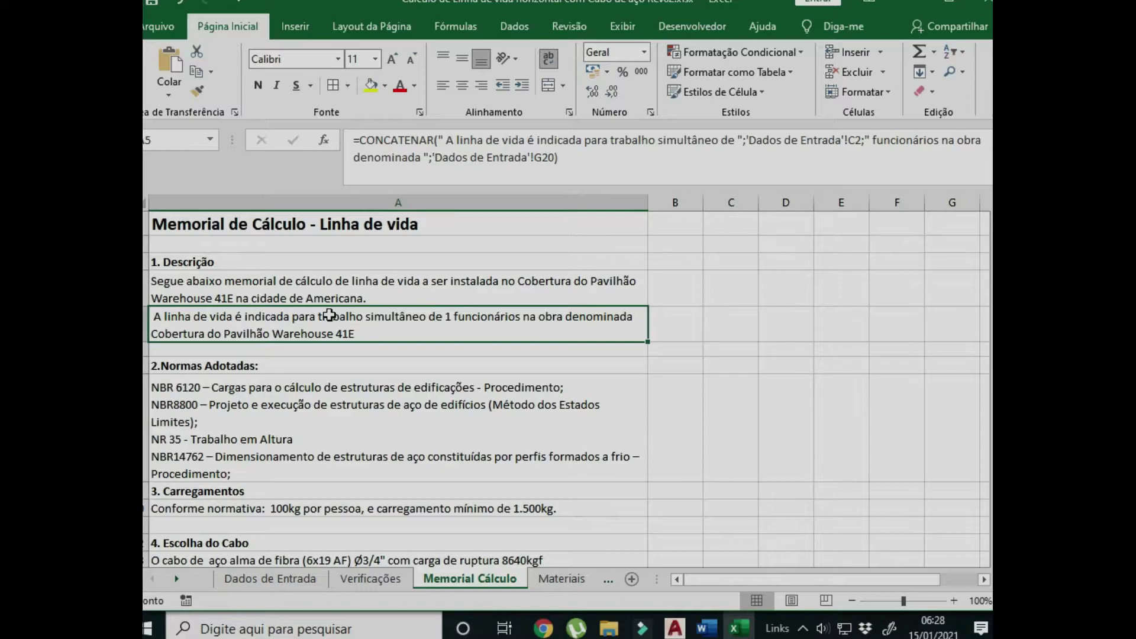
pyautogui.scroll(-6, 330, 315)
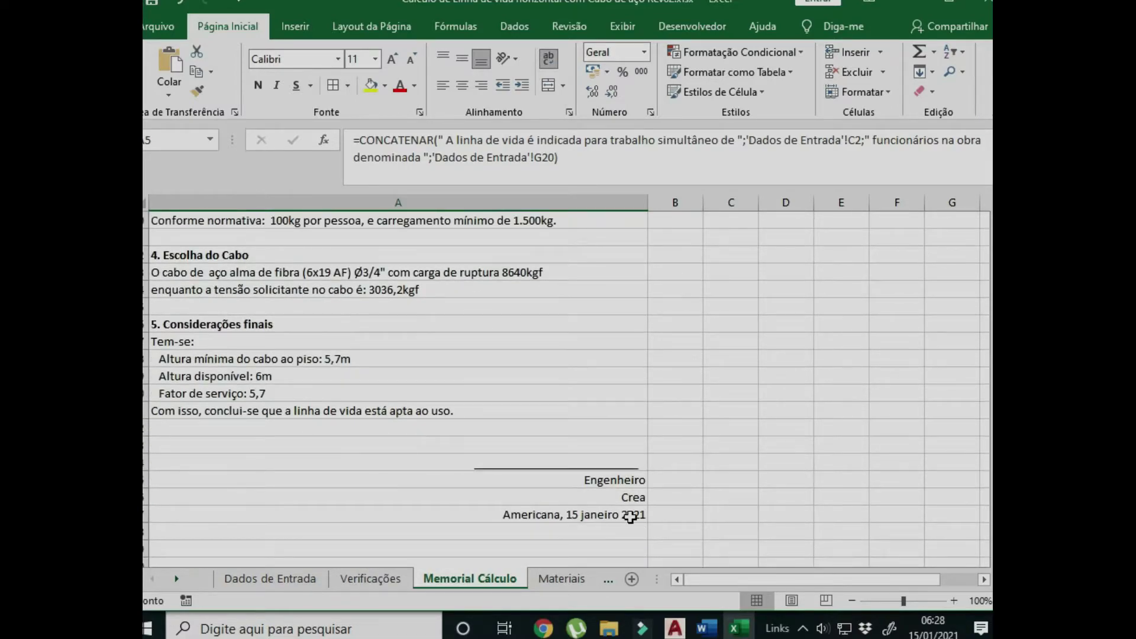
pyautogui.scroll(6, 569, 497)
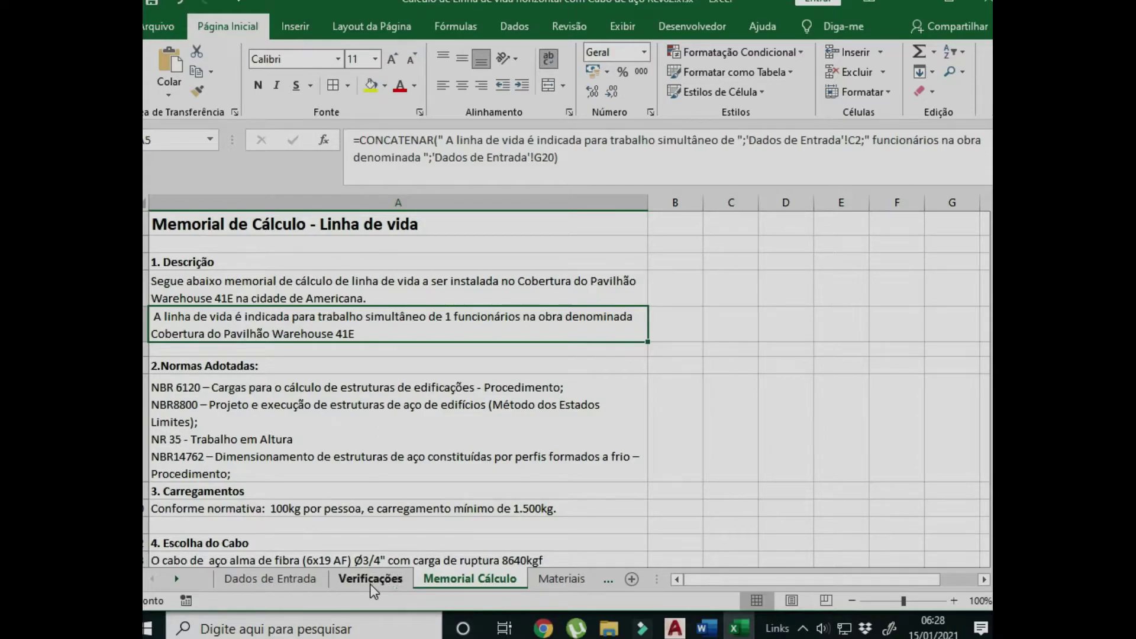
# - Review the calculated steel cable values from Flecha to Fator de serviço on the Verificações sheet
pyautogui.click(350, 585)
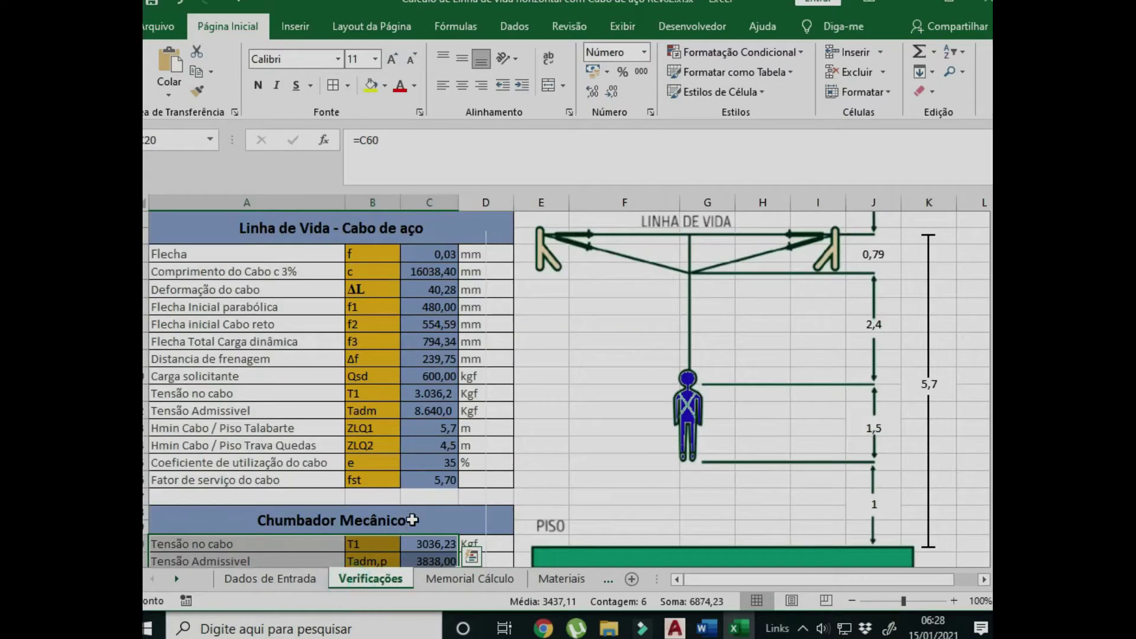
pyautogui.moveTo(438, 262); pyautogui.dragTo(437, 480)
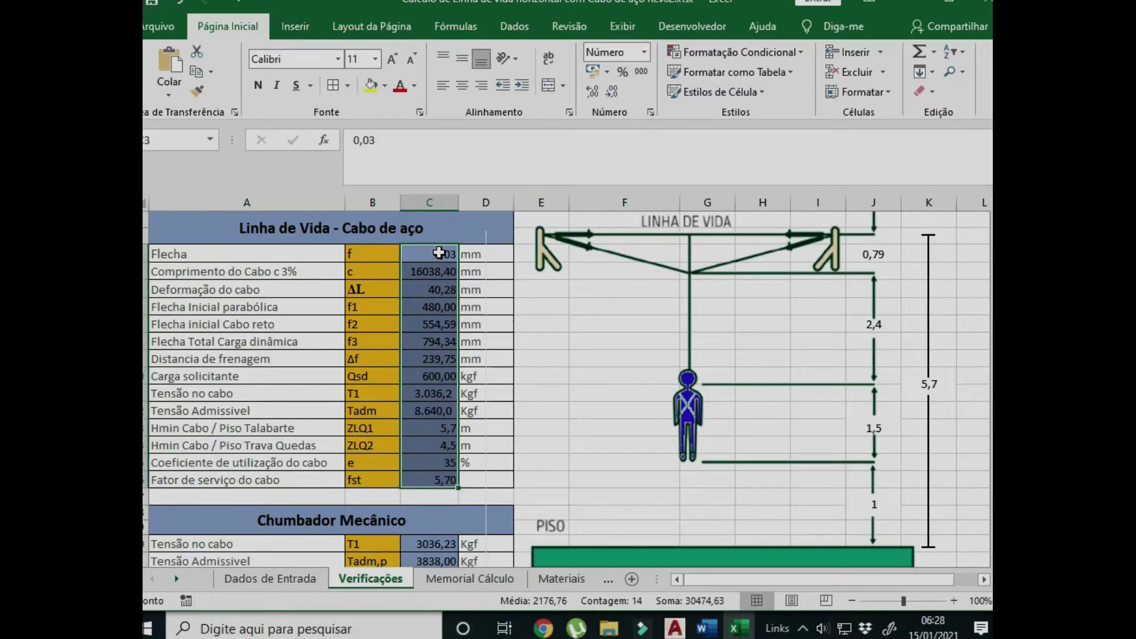
pyautogui.moveTo(438, 253); pyautogui.dragTo(437, 480)
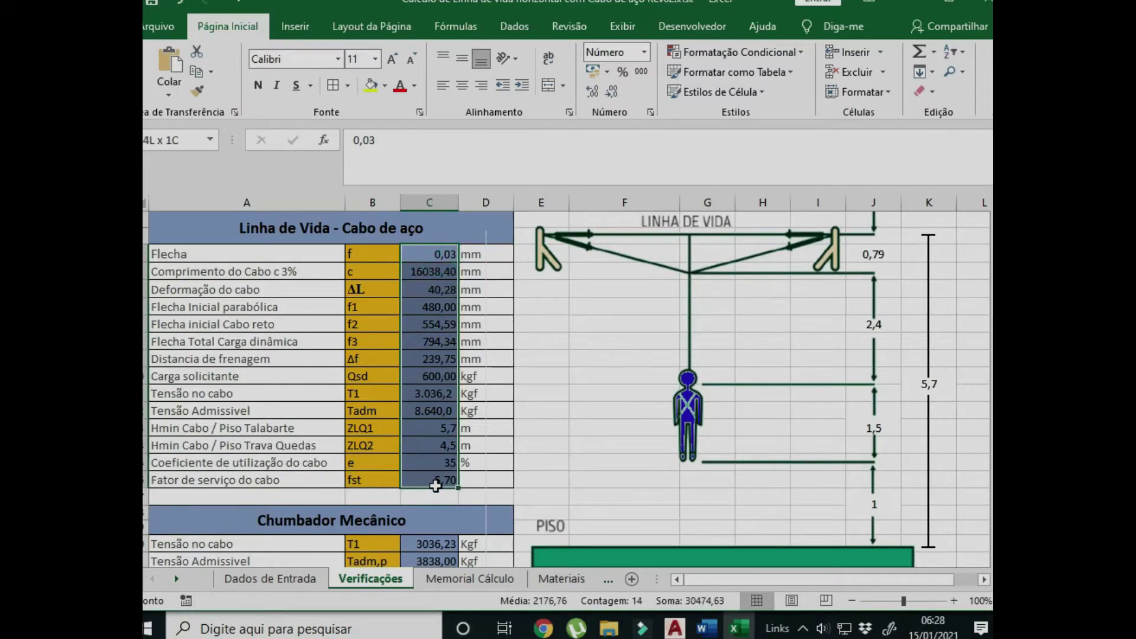
# - Review the Quantitativo list of cable, clips, thimbles and turnbuckles on the Materiais sheet
pyautogui.click(503, 579)
pyautogui.click(581, 579)
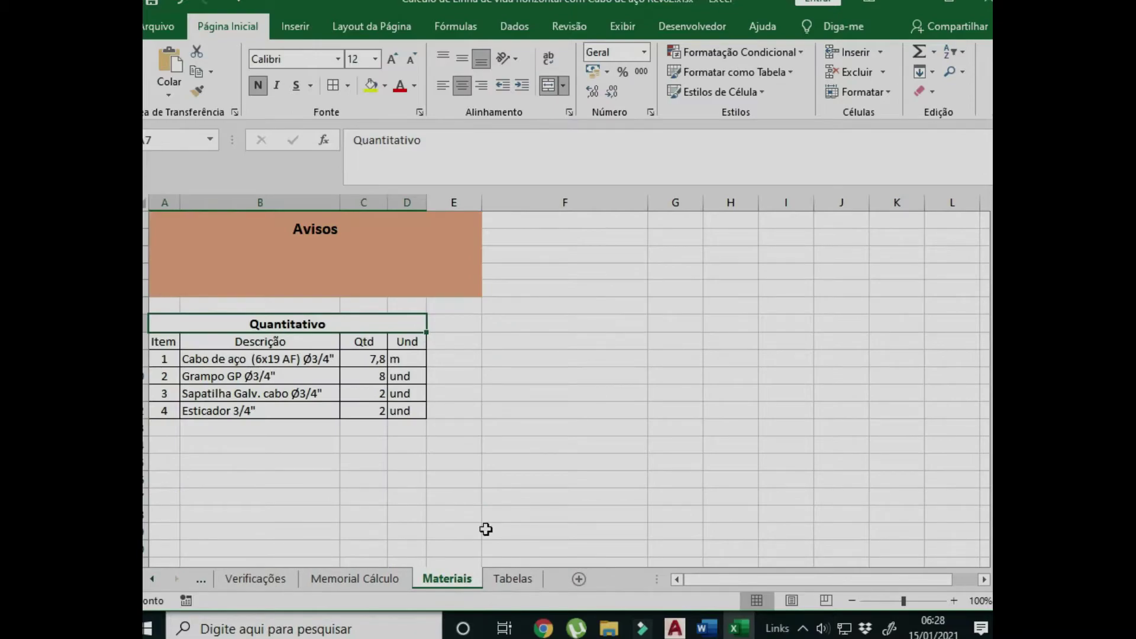
pyautogui.moveTo(399, 411); pyautogui.dragTo(206, 323)
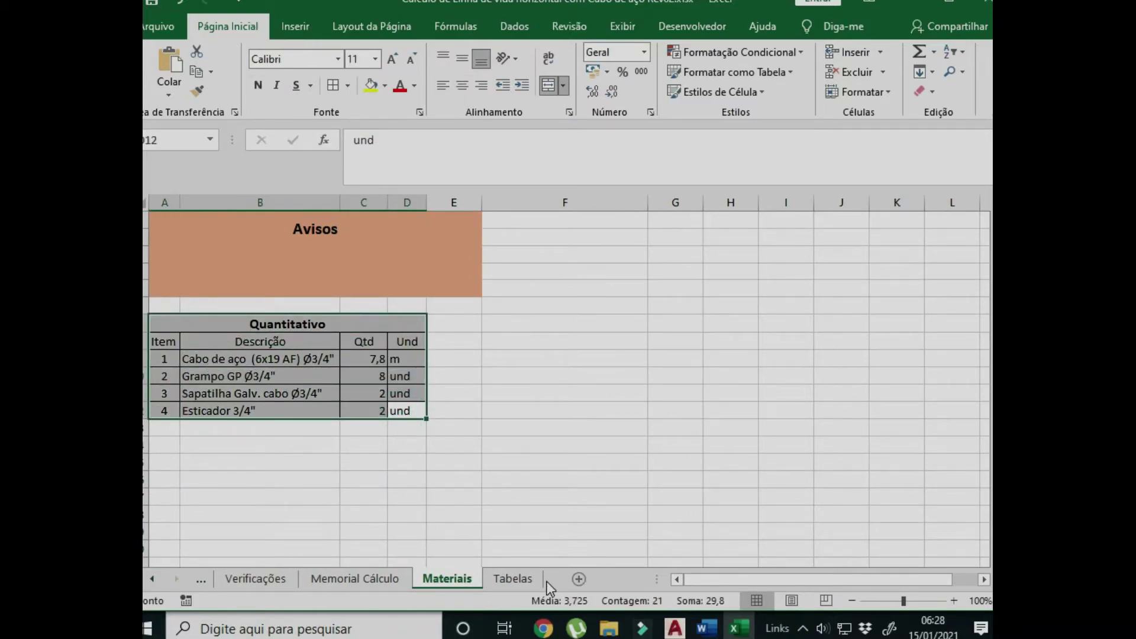
# - Examine the cable clip spacing table and the Chumbador PBA anchoring capacity table on the Tabelas sheet
pyautogui.click(519, 583)
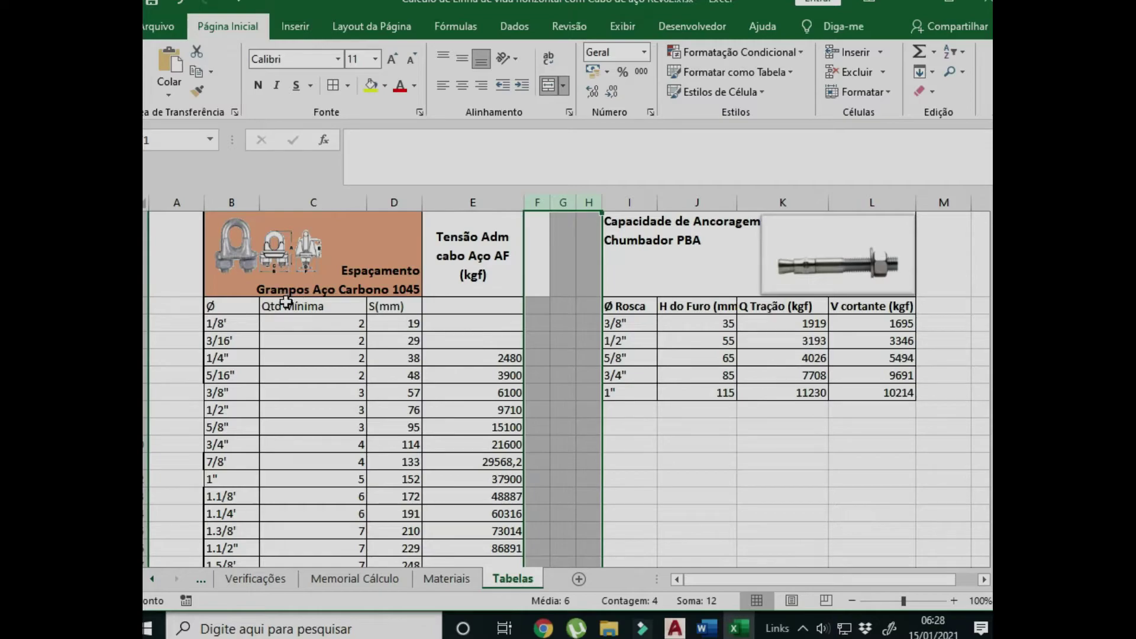
pyautogui.scroll(-1, 348, 346)
pyautogui.scroll(1, 350, 350)
pyautogui.moveTo(850, 389); pyautogui.dragTo(615, 222)
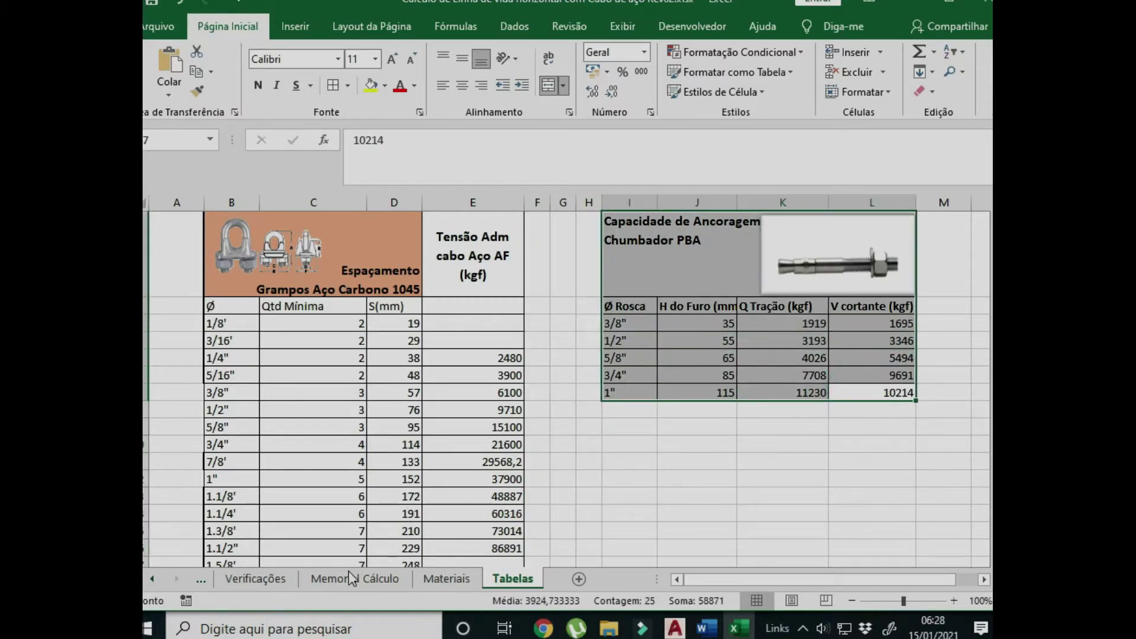
# - Return to the Dados de Entrada sheet and review the number and diameter of parabolts in the anchorage section
pyautogui.click(252, 579)
pyautogui.click(201, 580)
pyautogui.scroll(-3, 302, 450)
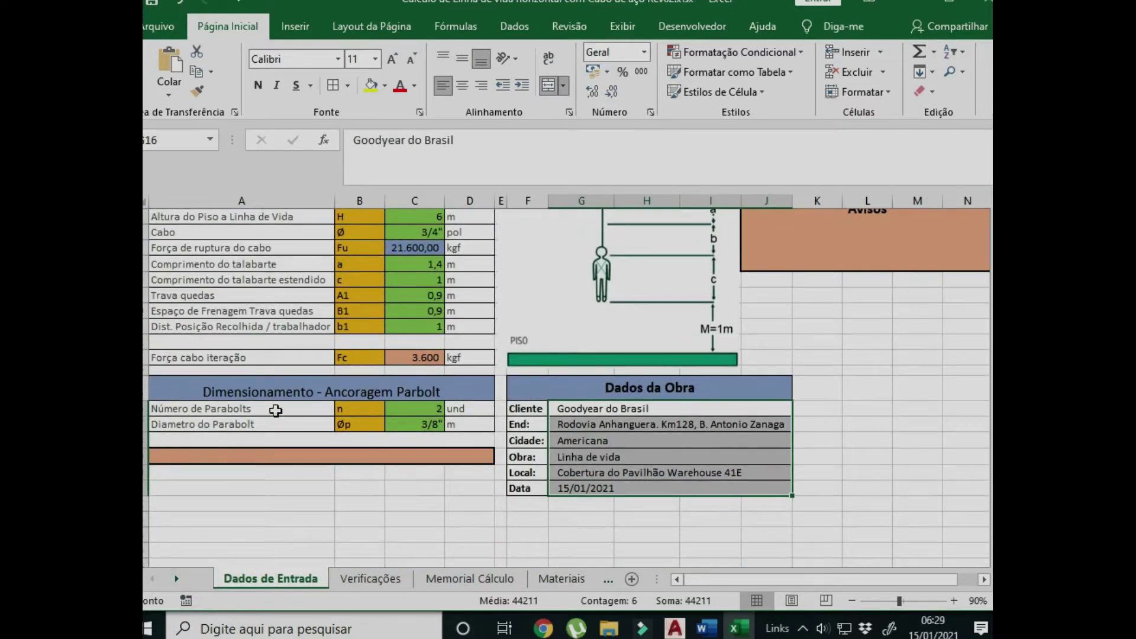
pyautogui.moveTo(276, 410); pyautogui.dragTo(416, 422)
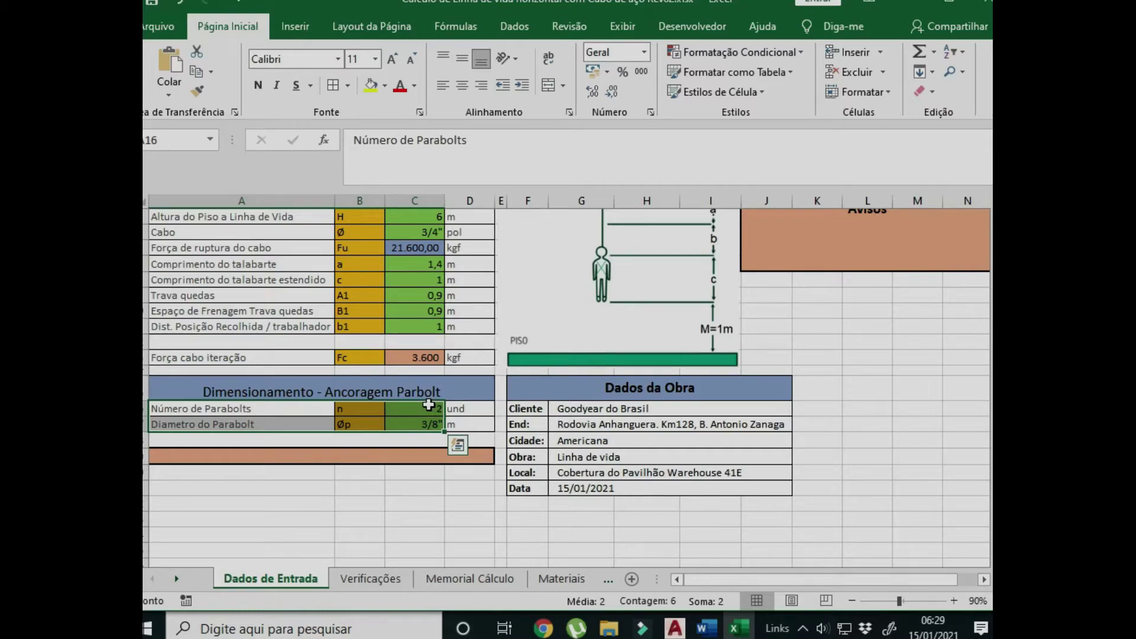
pyautogui.scroll(1, 429, 405)
# - Switch to the lifeline drawing in AutoCAD and examine the pavilion roof plans
pyautogui.hotkey('alt', 'Tab')
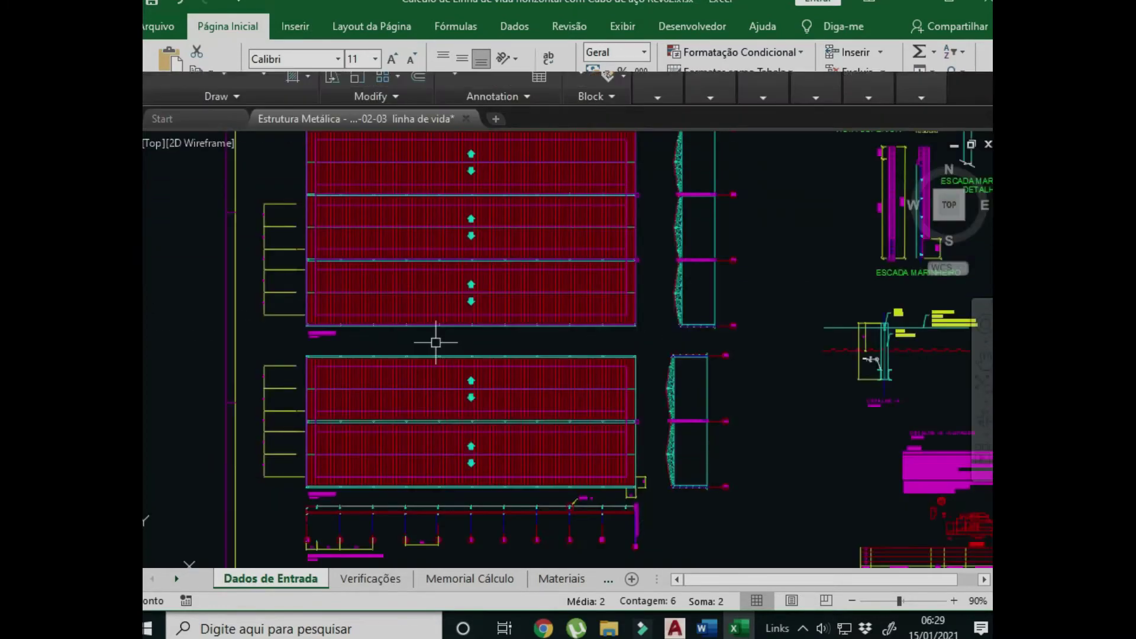
pyautogui.scroll(3, 300, 371)
pyautogui.scroll(-2, 438, 301)
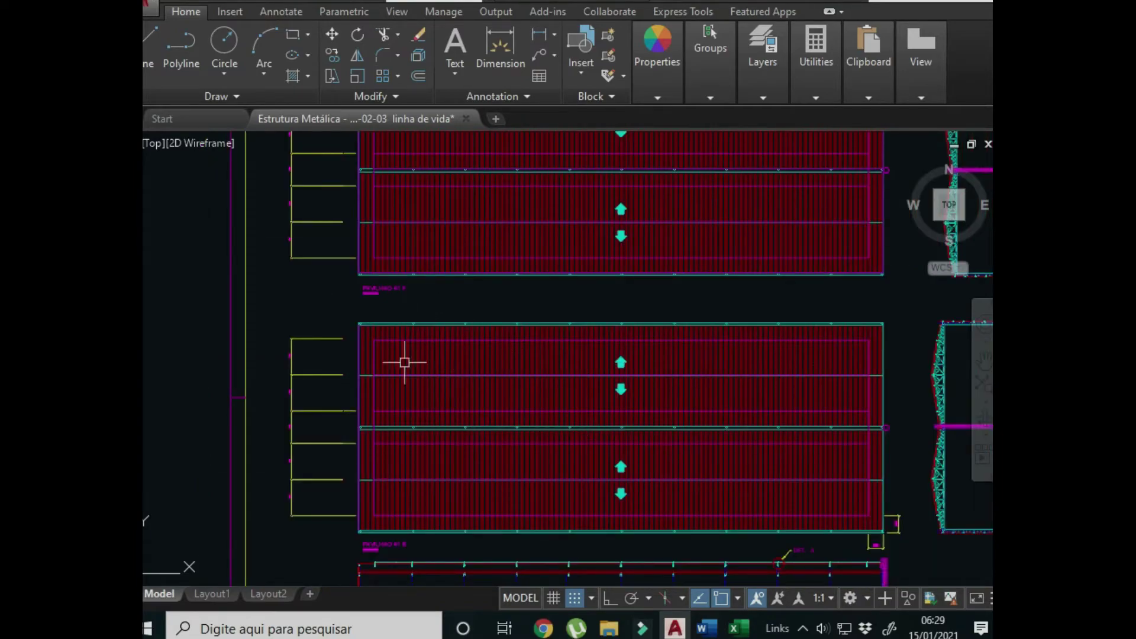
pyautogui.scroll(-2, 437, 303)
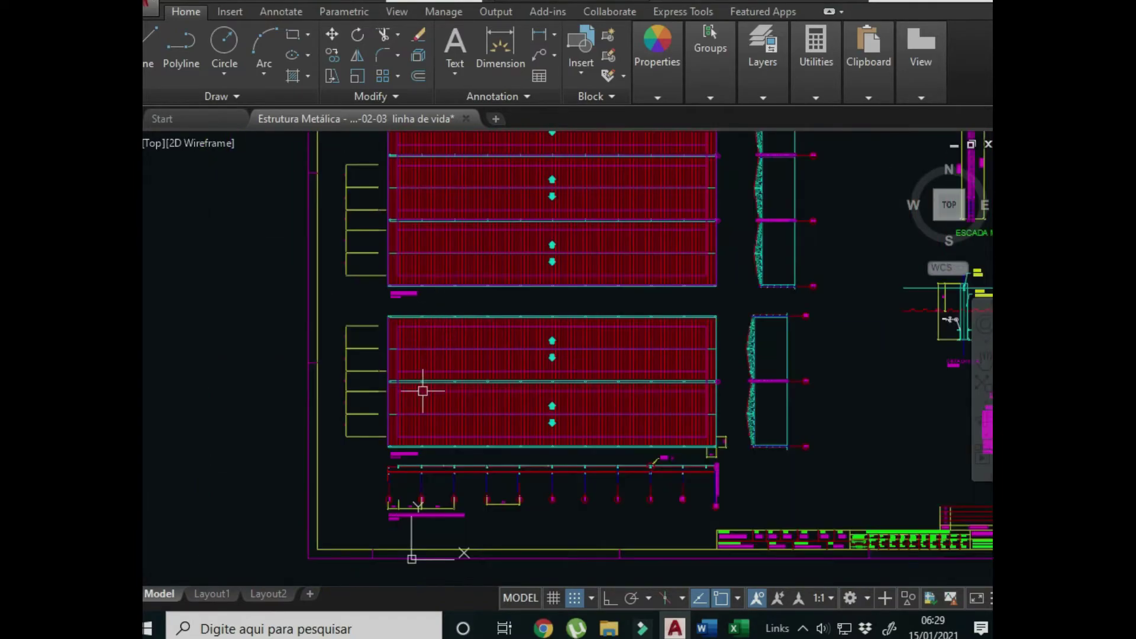
# - Examine the lifeline posts, cable and span dimensions in the ridge elevation below the Pavilhão 41 E plan
pyautogui.scroll(3, 409, 496)
pyautogui.scroll(2, 474, 482)
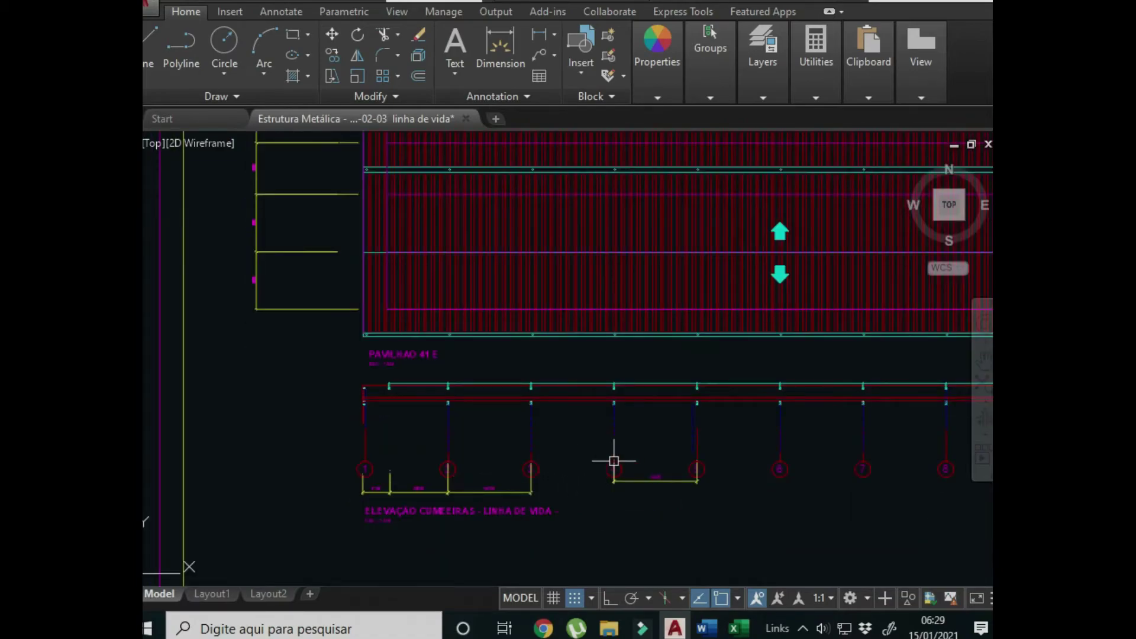
pyautogui.scroll(-2, 509, 432)
pyautogui.scroll(3, 450, 409)
pyautogui.scroll(2, 543, 420)
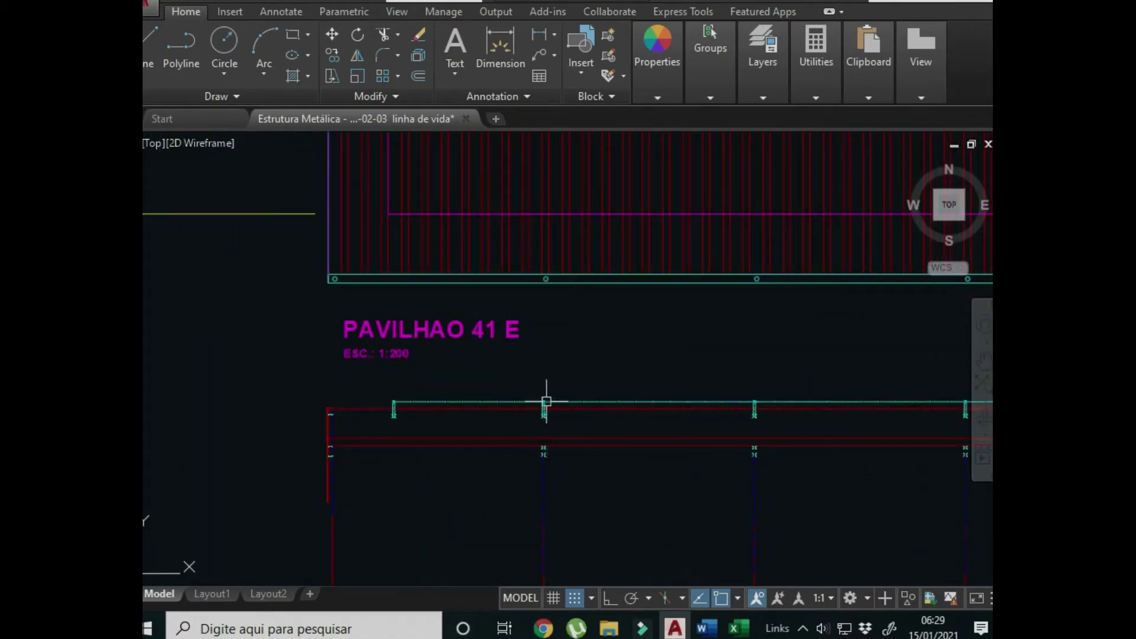
pyautogui.scroll(3, 539, 409)
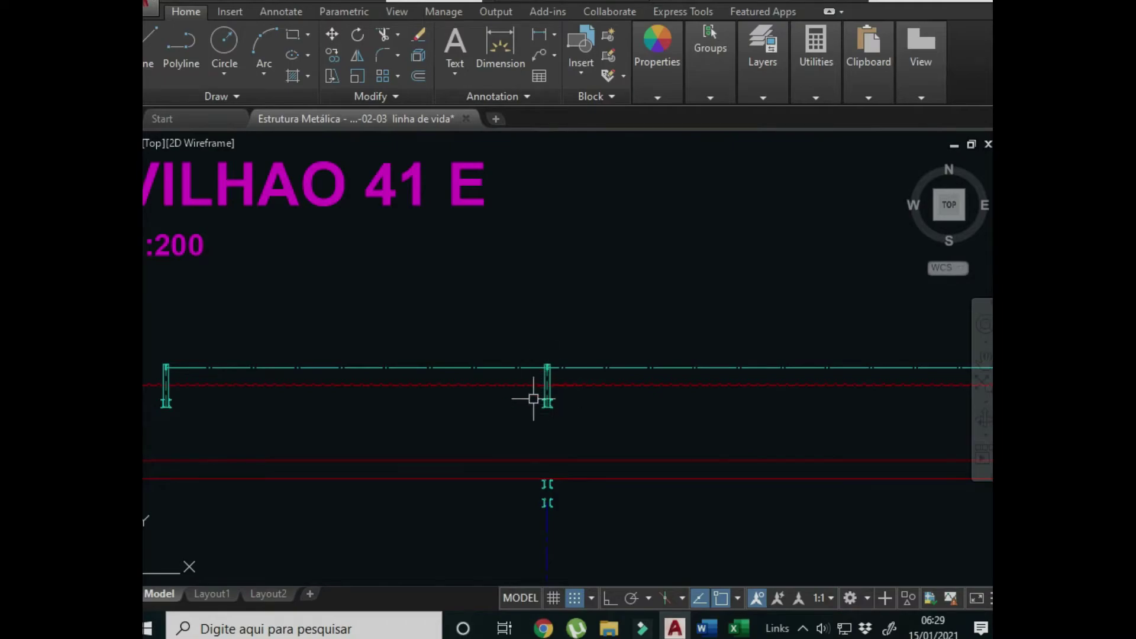
pyautogui.scroll(-3, 545, 364)
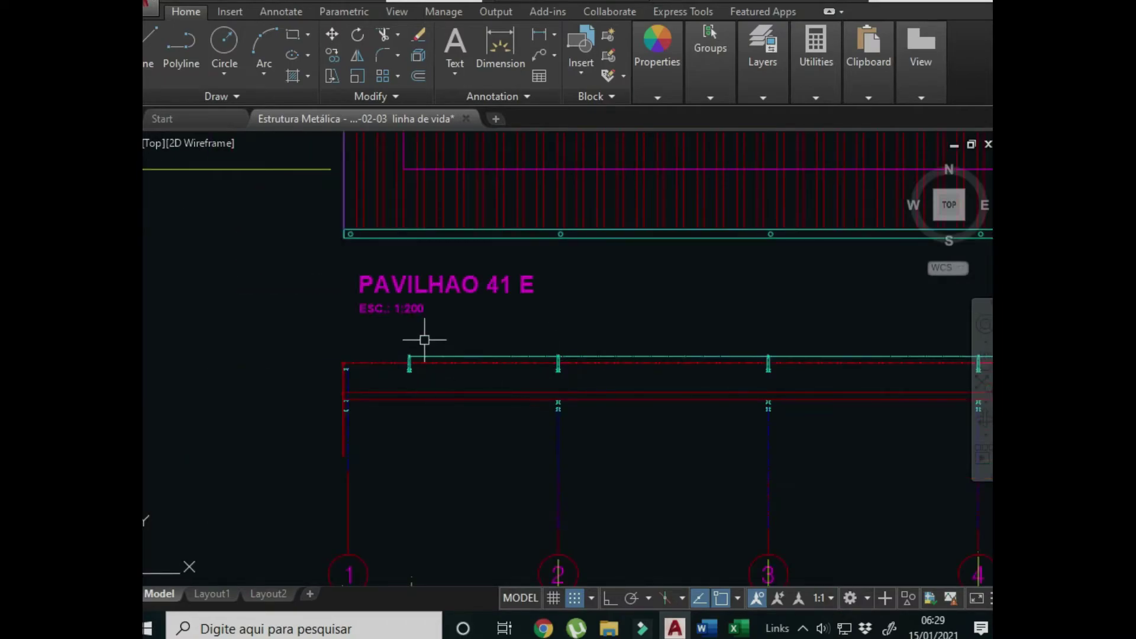
pyautogui.scroll(3, 415, 341)
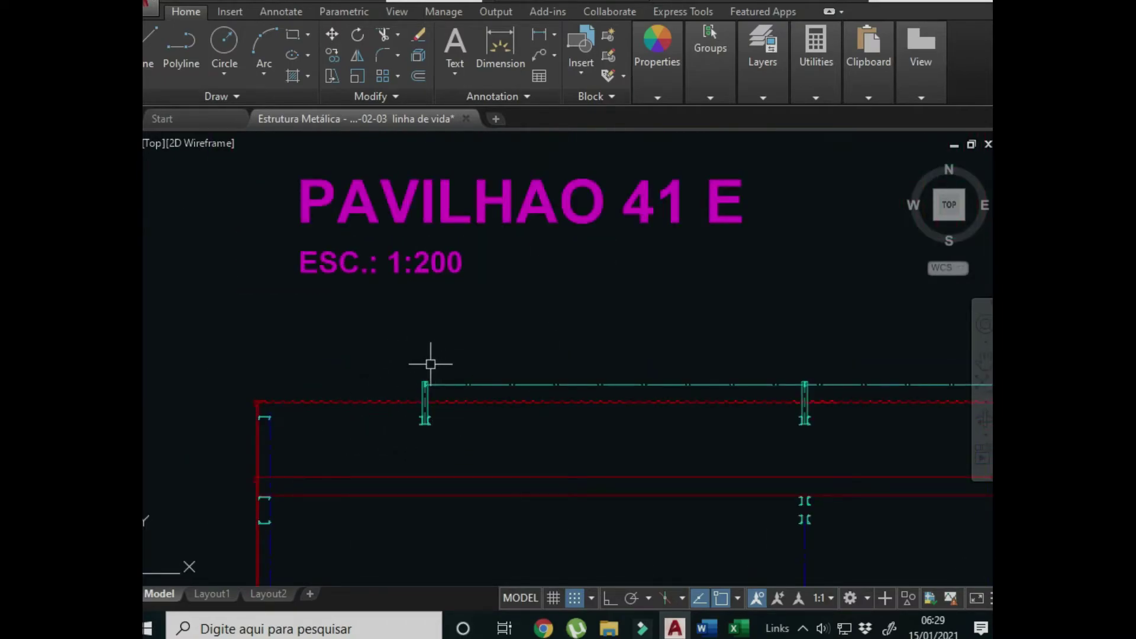
pyautogui.scroll(-4, 427, 367)
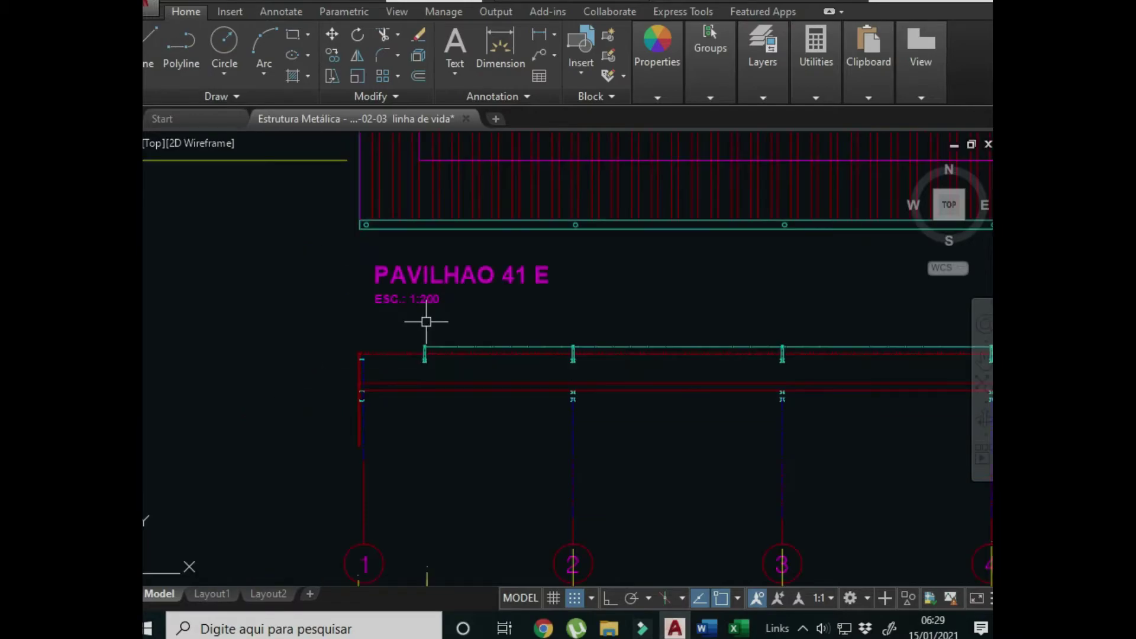
pyautogui.scroll(4, 402, 491)
pyautogui.scroll(-4, 434, 455)
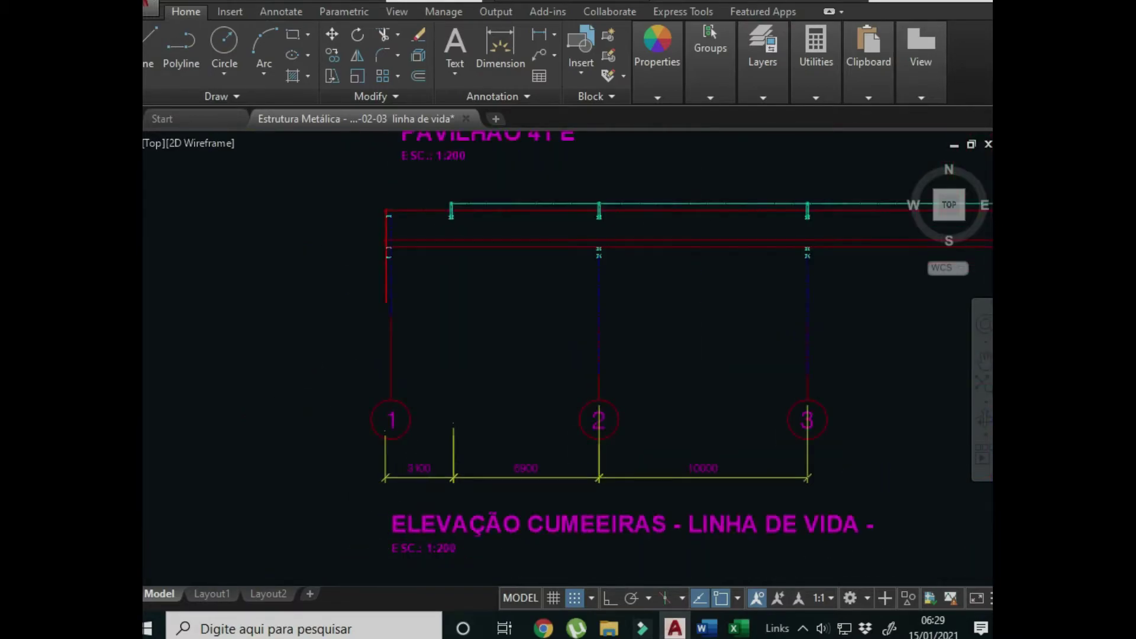
pyautogui.scroll(5, 471, 312)
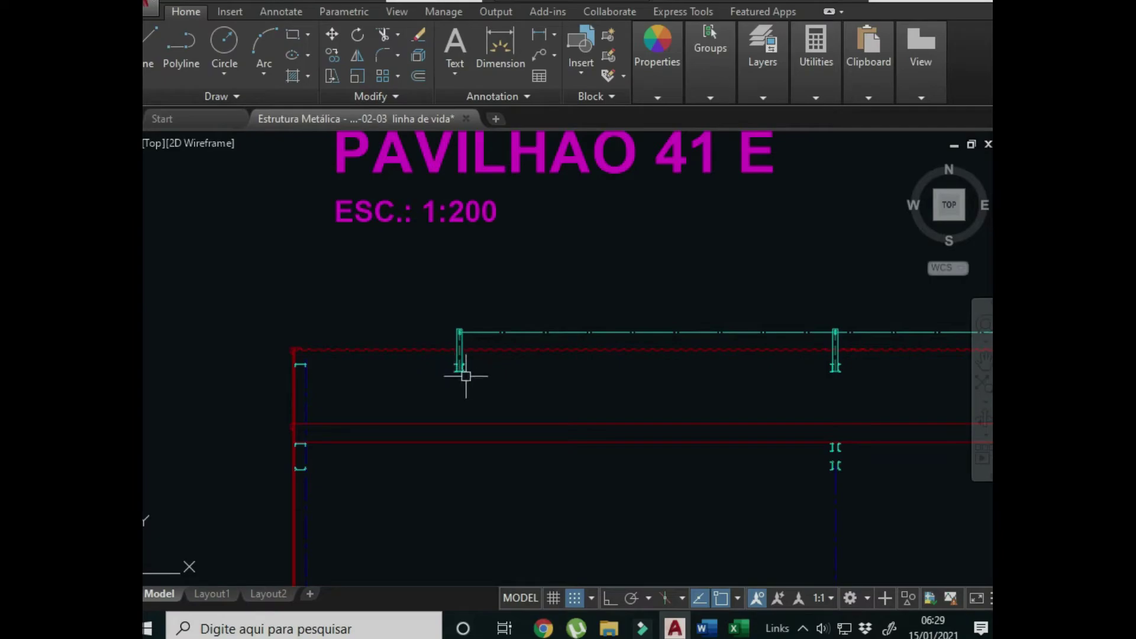
pyautogui.scroll(-5, 440, 334)
# - Rotate the cross-section beside the Pavilhão 41 E roof plan 90° clockwise so its roof faces upward
pyautogui.scroll(-3, 440, 334)
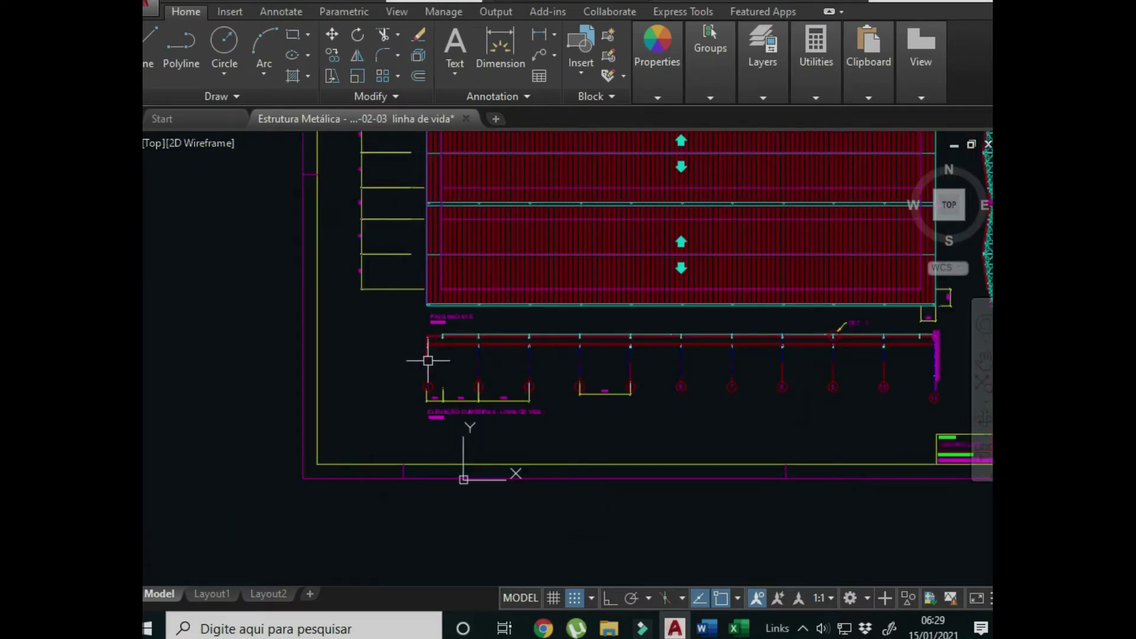
pyautogui.scroll(-2, 692, 337)
pyautogui.scroll(6, 802, 312)
pyautogui.scroll(-2, 759, 305)
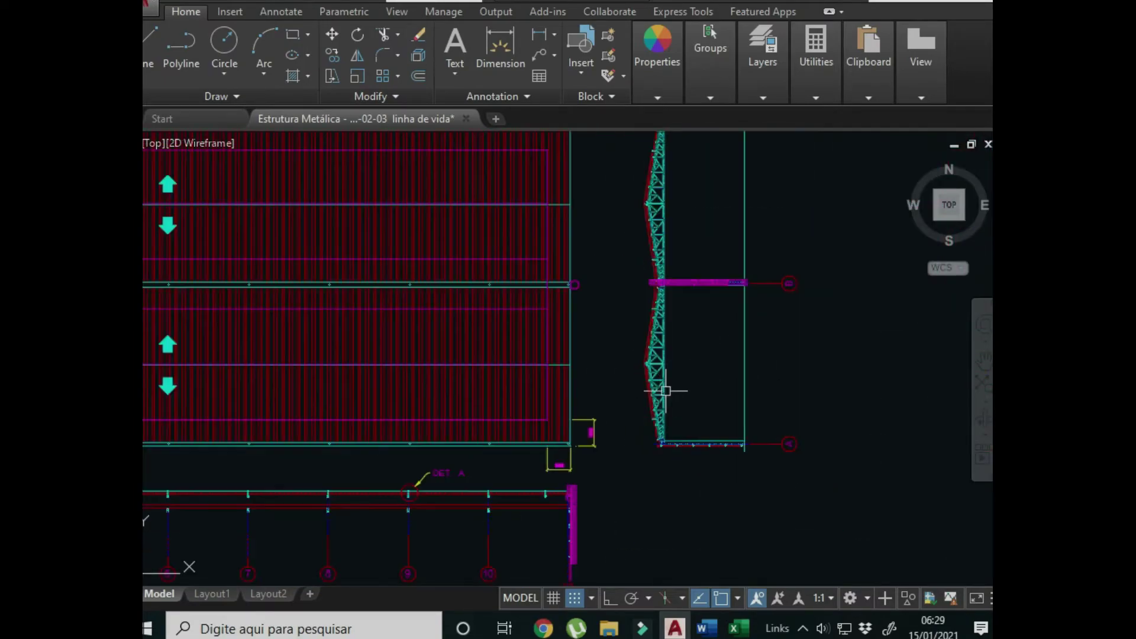
pyautogui.scroll(2, 687, 317)
pyautogui.scroll(-4, 608, 312)
pyautogui.click(612, 222)
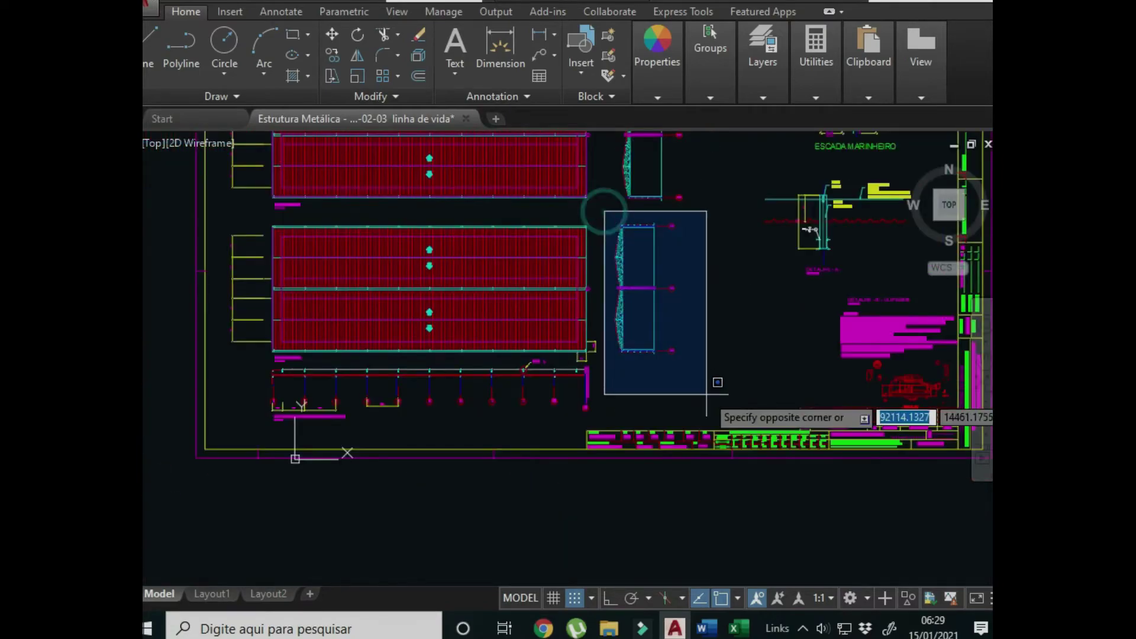
pyautogui.click(706, 406)
pyautogui.write('m')
pyautogui.press('Return')
pyautogui.click(647, 352)
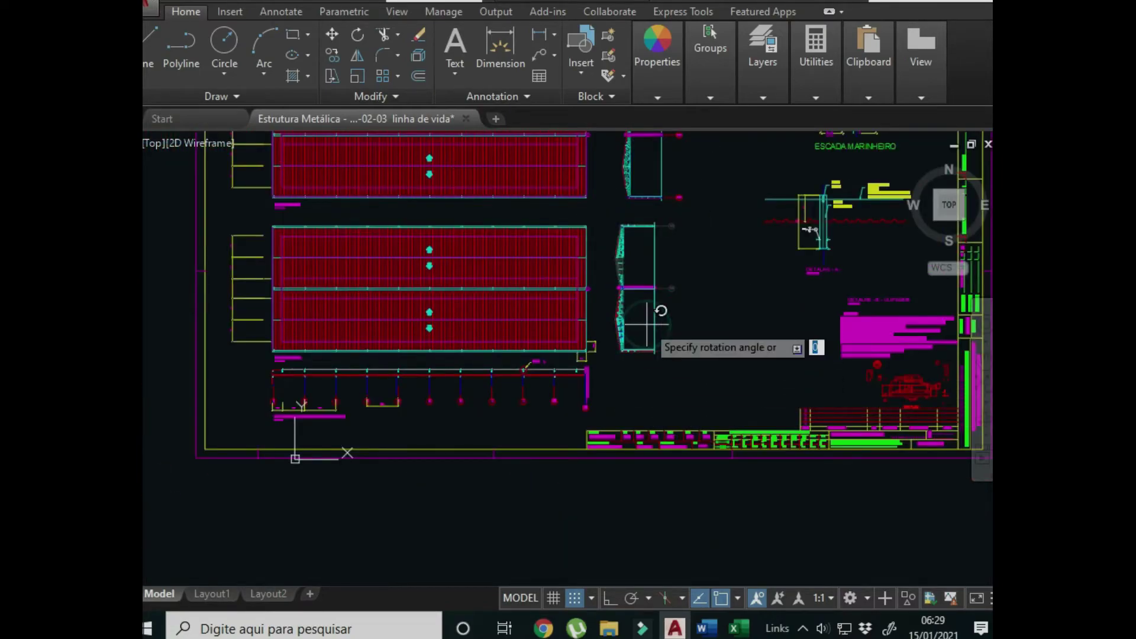
pyautogui.click(647, 330)
# - Examine the rotated section's roof slope and the ladder at axis B from the floor up to the roof
pyautogui.scroll(3, 664, 301)
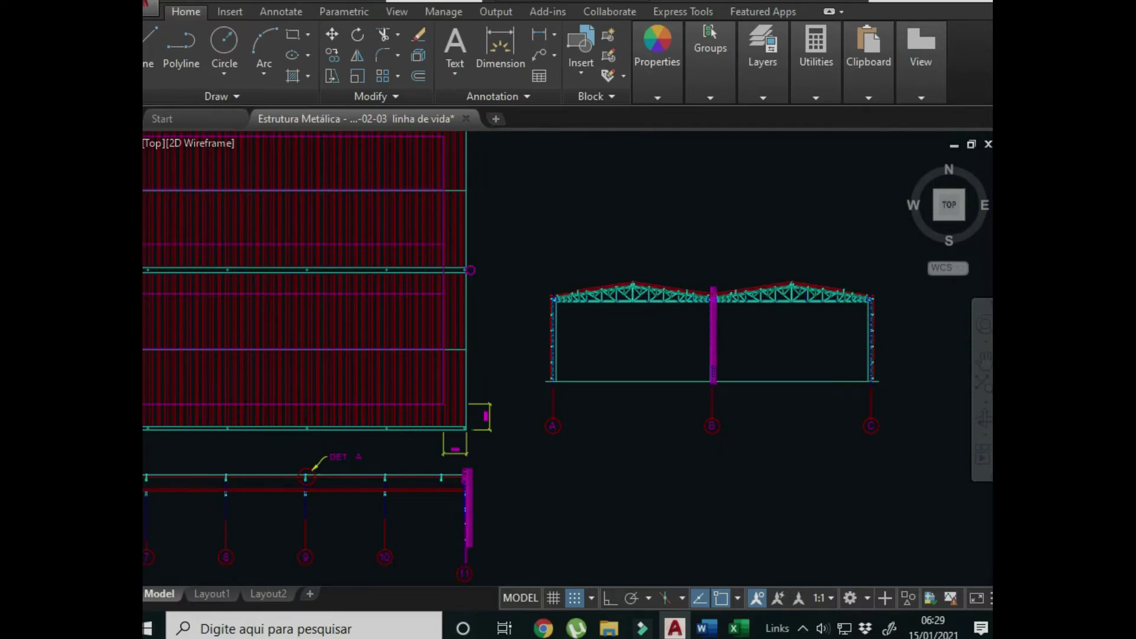
pyautogui.scroll(3, 651, 293)
pyautogui.click(597, 300)
pyautogui.scroll(-2, 592, 299)
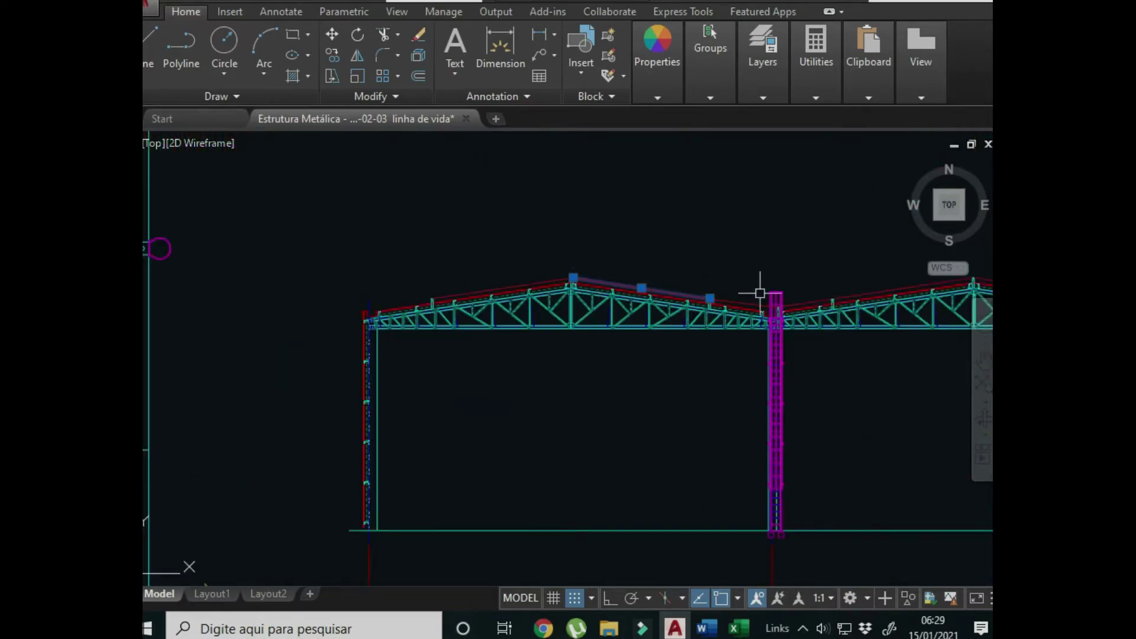
pyautogui.scroll(1, 763, 299)
pyautogui.scroll(-3, 647, 300)
pyautogui.scroll(4, 679, 424)
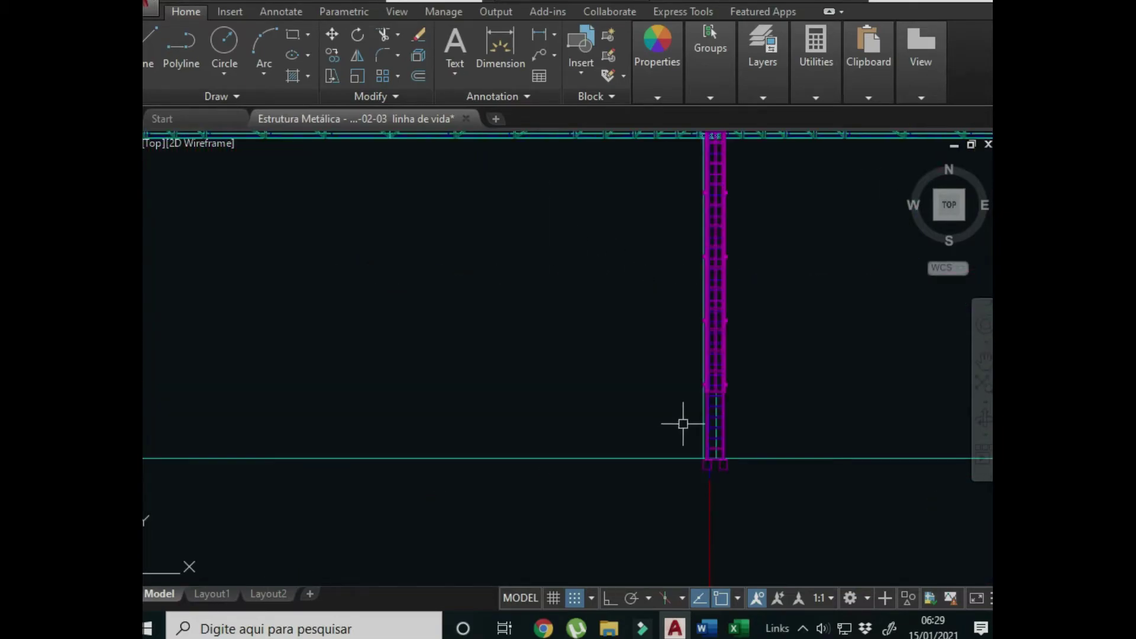
pyautogui.scroll(-2, 703, 464)
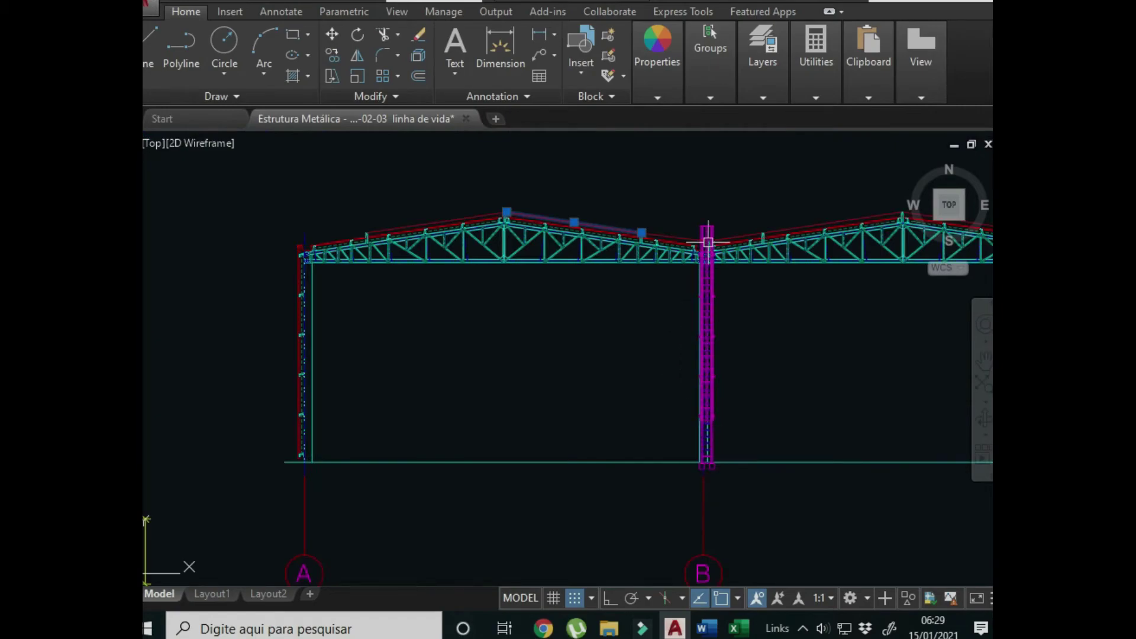
# - Examine the ladder at axis B of the section from the roof valley down to the floor, including its cage and rungs
pyautogui.scroll(4, 709, 242)
pyautogui.scroll(-2, 665, 452)
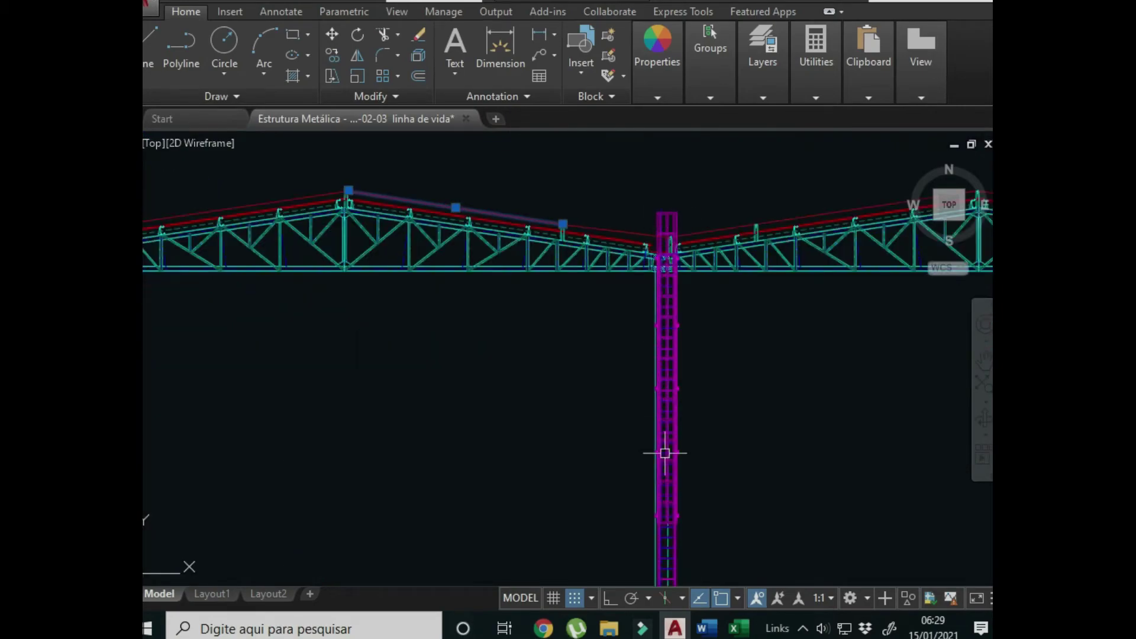
pyautogui.scroll(-3, 556, 358)
pyautogui.scroll(4, 584, 310)
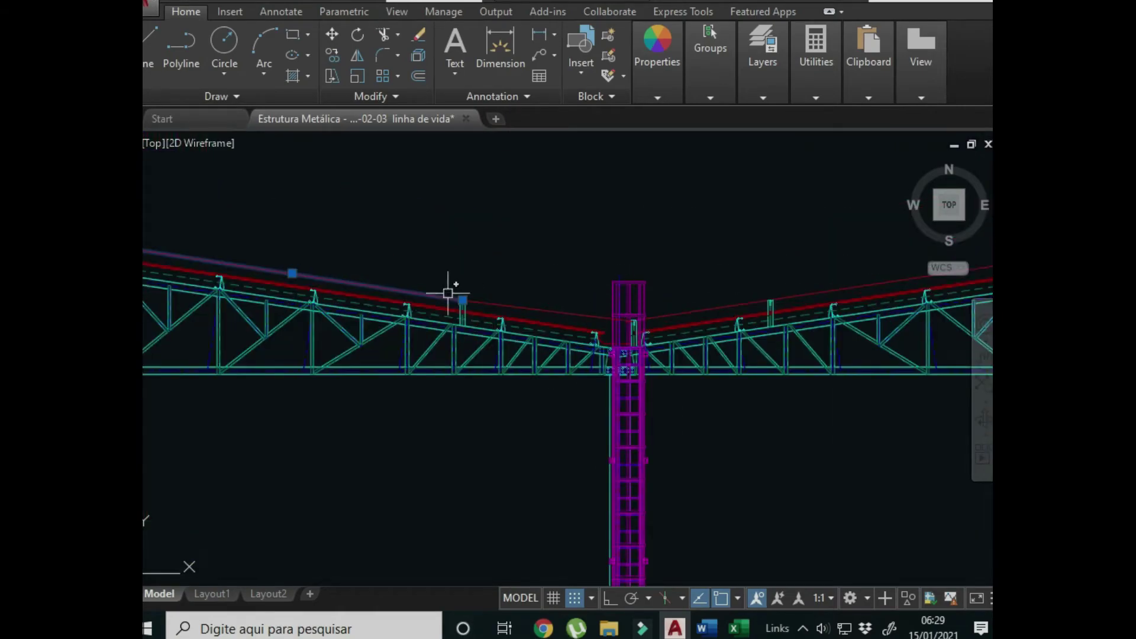
pyautogui.scroll(-3, 536, 281)
pyautogui.scroll(4, 553, 414)
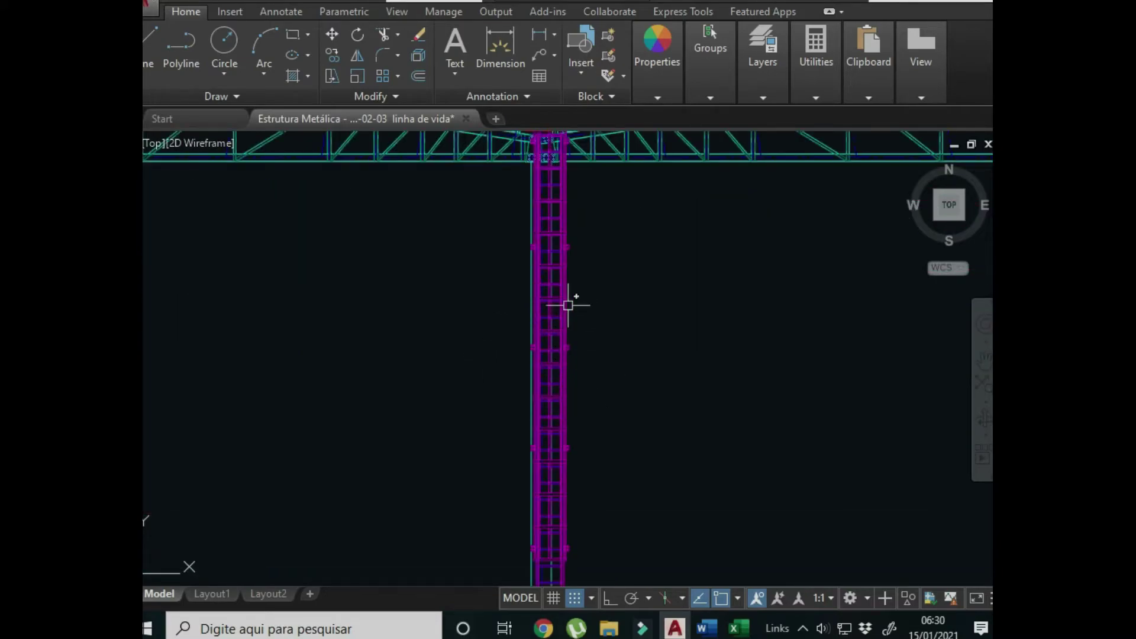
pyautogui.scroll(-4, 550, 385)
pyautogui.scroll(5, 543, 445)
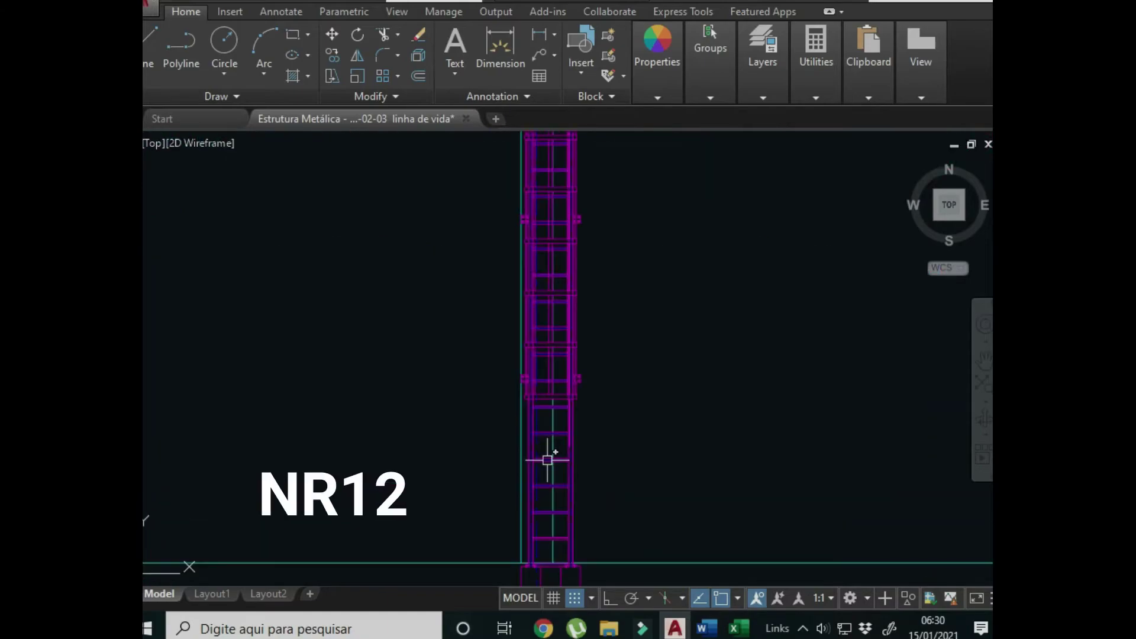
pyautogui.scroll(-4, 552, 393)
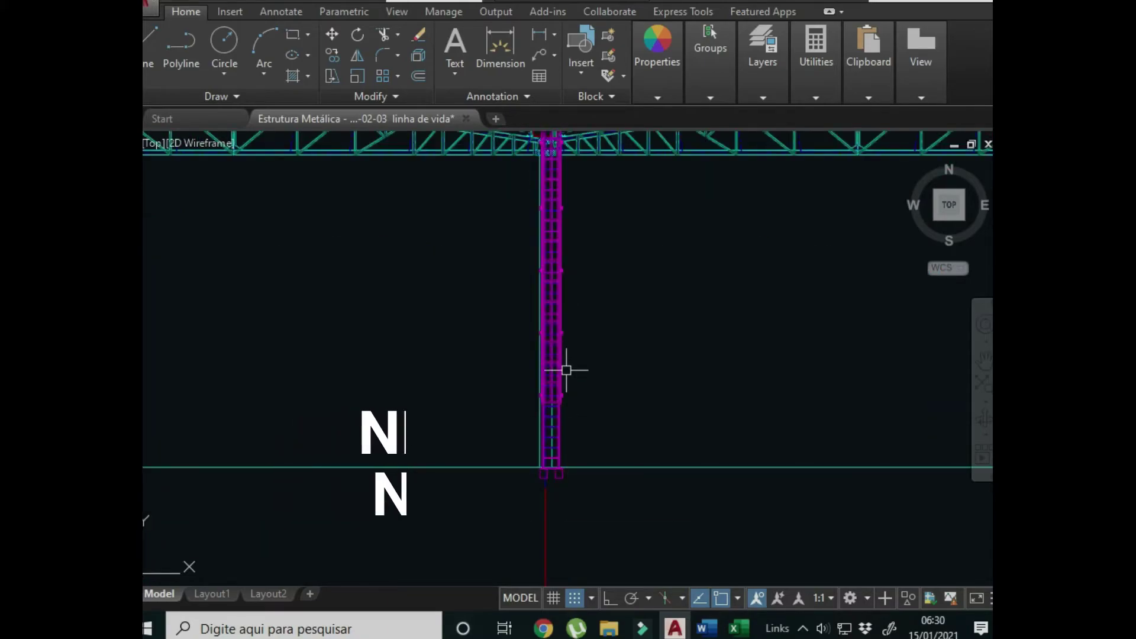
# - Check the span dimension between axes 4 and 5 on the ridge elevation, switch to the Excel spreadsheet and set Vão livre to 10 m
pyautogui.scroll(-6, 566, 370)
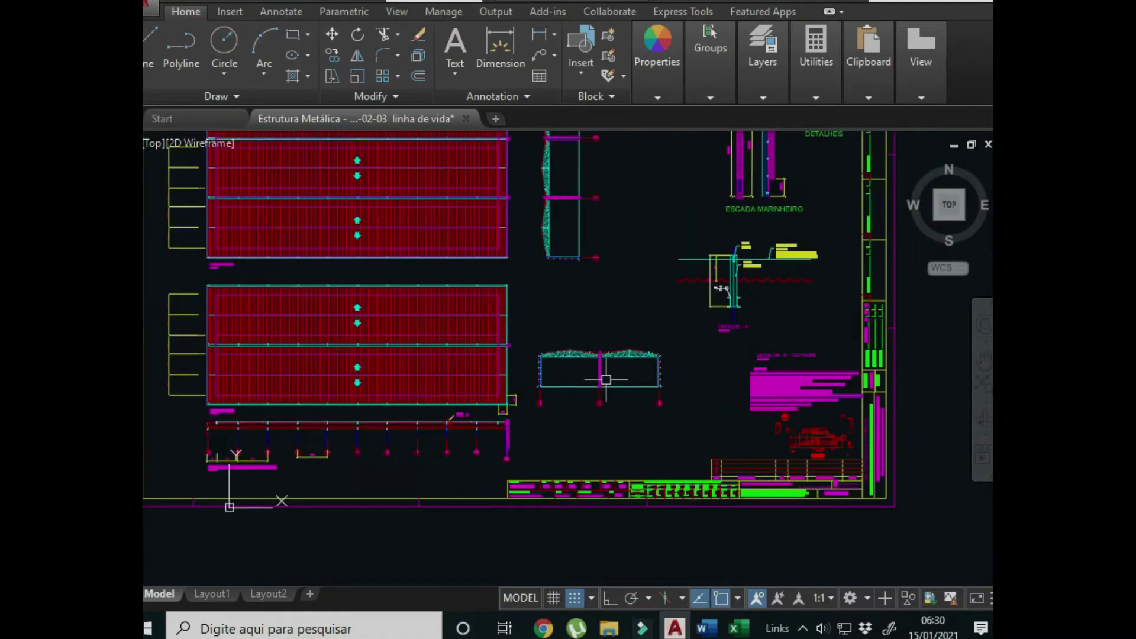
pyautogui.scroll(4, 456, 413)
pyautogui.scroll(-2, 274, 401)
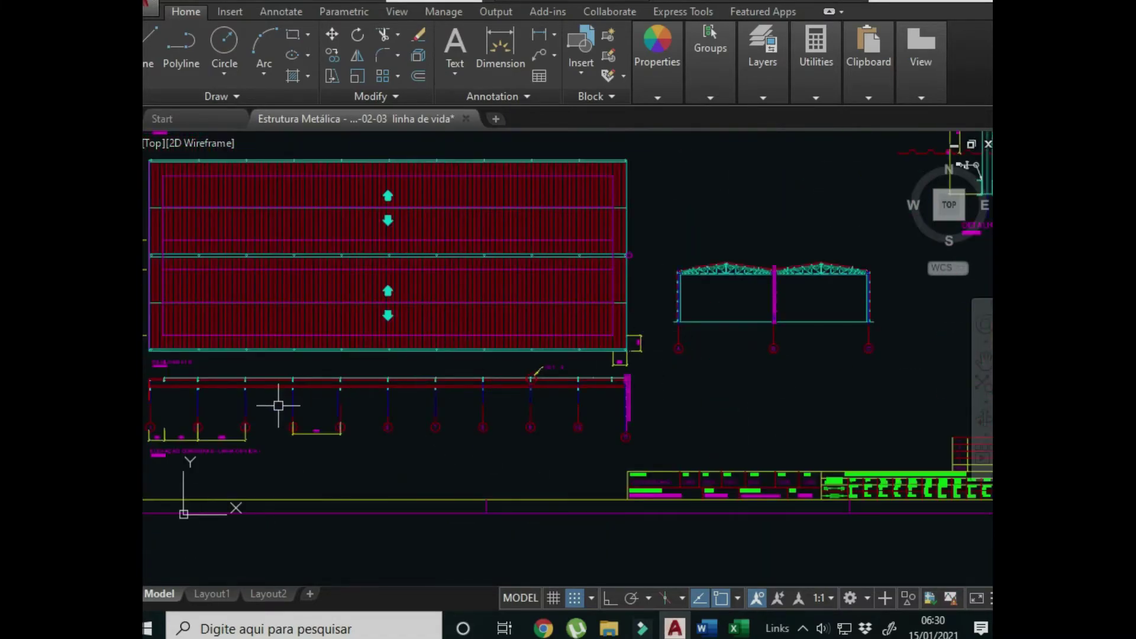
pyautogui.scroll(5, 337, 444)
pyautogui.scroll(4, 386, 493)
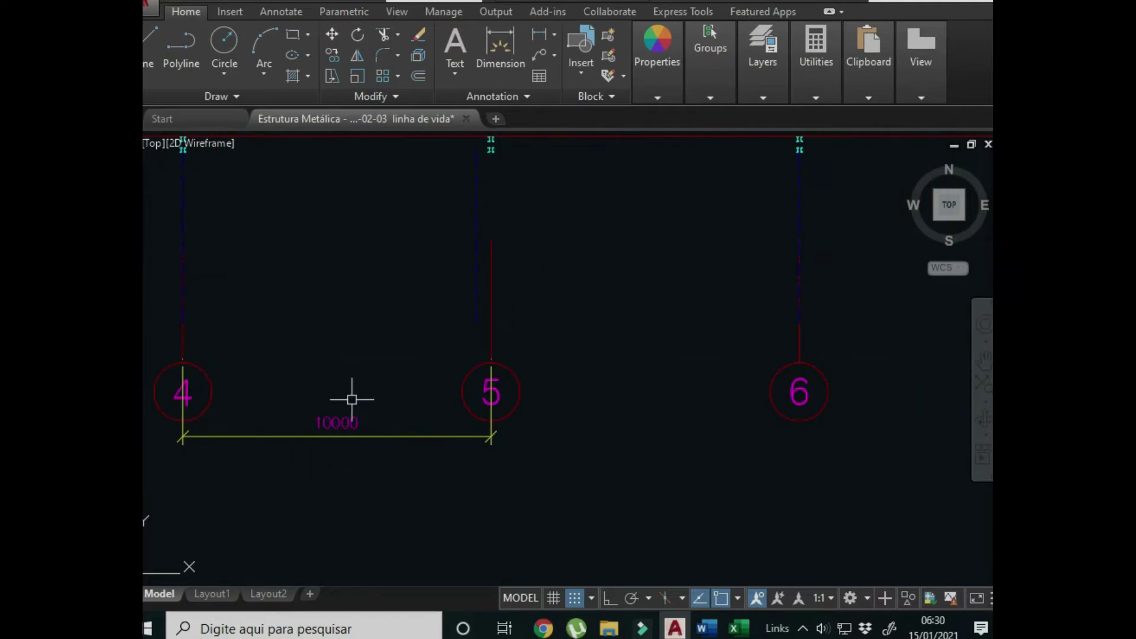
pyautogui.hotkey('alt', 'Tab')
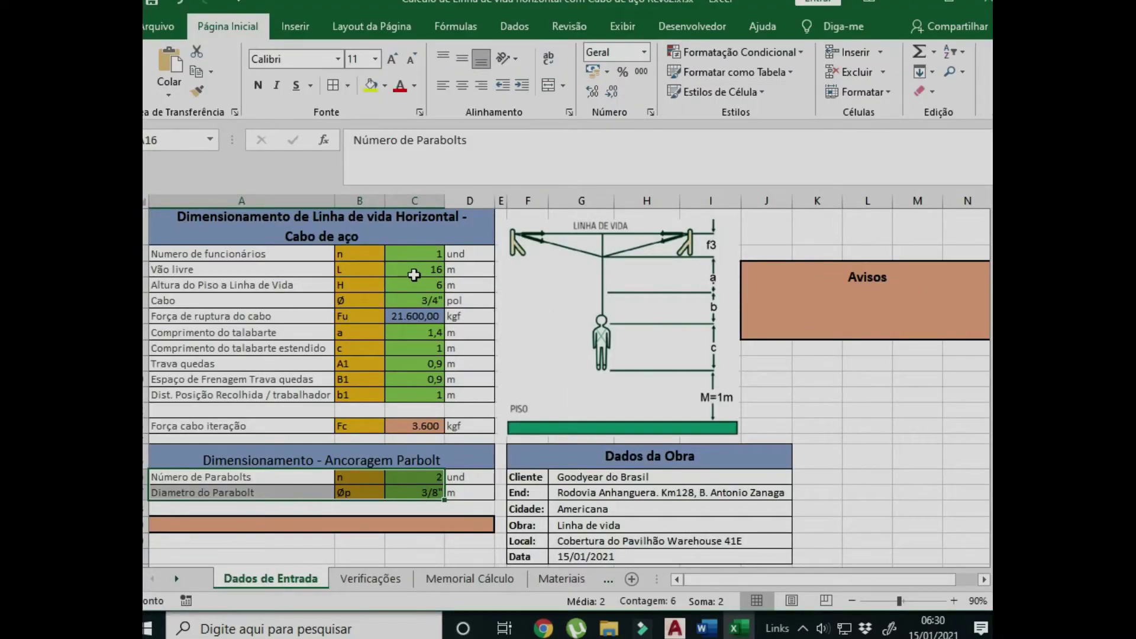
pyautogui.click(414, 275)
pyautogui.write('10')
pyautogui.press('Return')
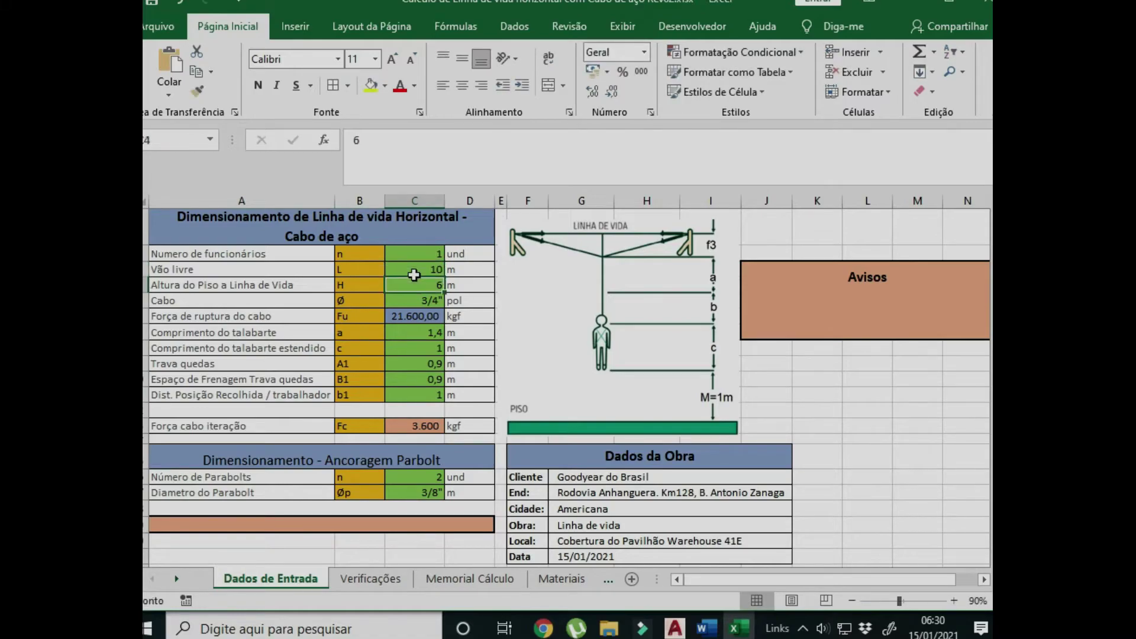
# - Switch to AutoCAD and dimension the height from the floor to the truss bottom chord at axis C, outside the section's wall
pyautogui.hotkey('alt', 'Tab')
pyautogui.scroll(-5, 637, 275)
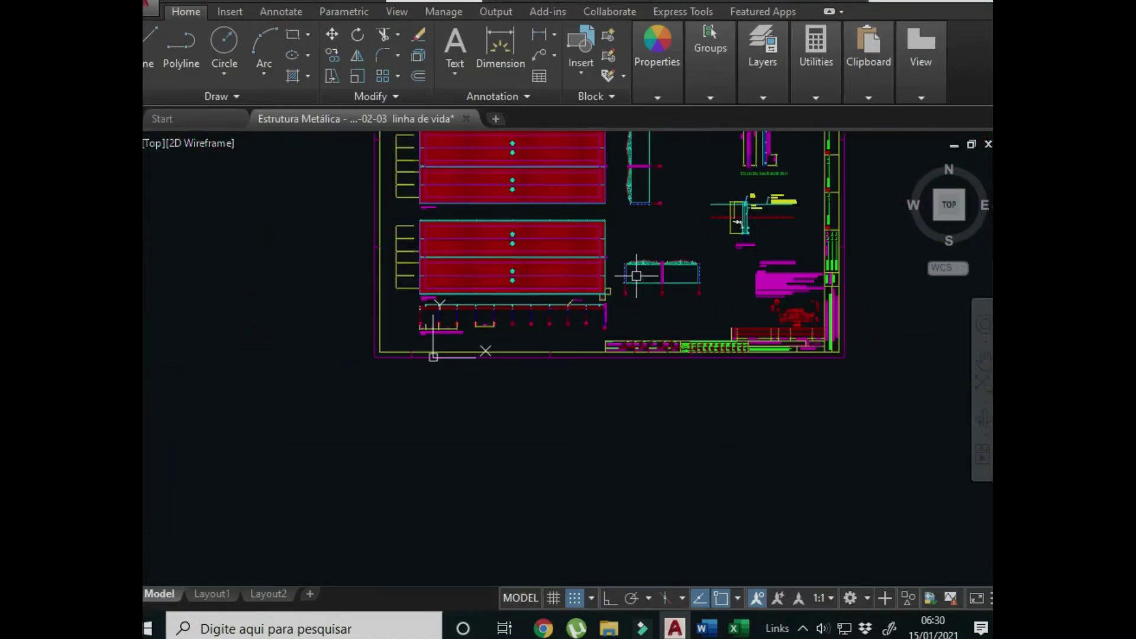
pyautogui.scroll(6, 636, 275)
pyautogui.scroll(-4, 631, 264)
pyautogui.scroll(8, 654, 284)
pyautogui.scroll(-2, 659, 295)
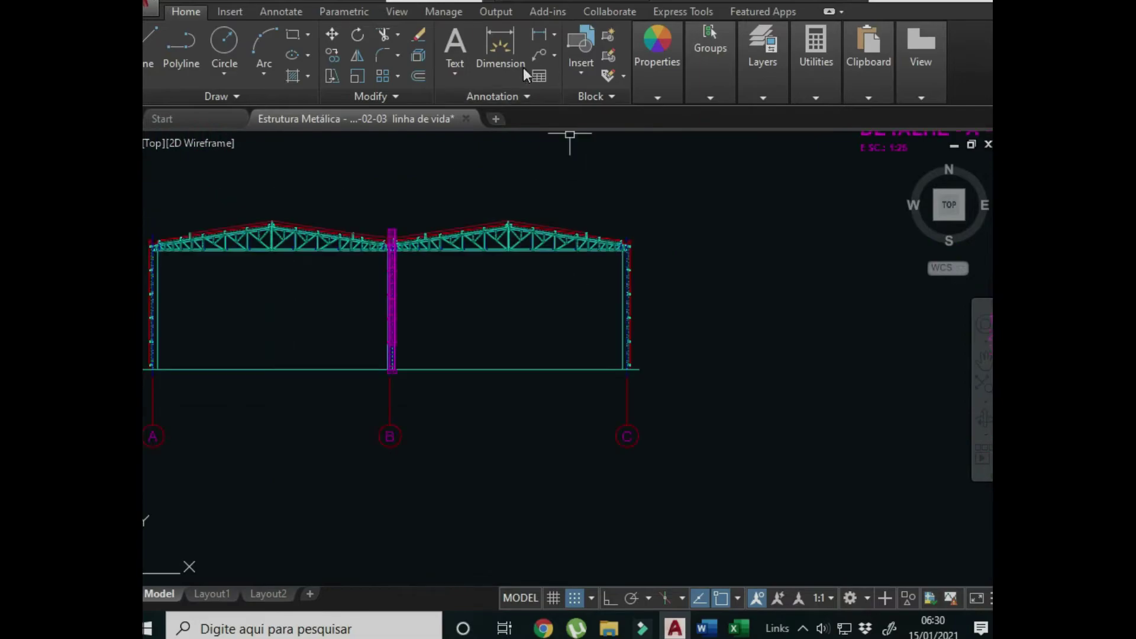
pyautogui.click(523, 74)
pyautogui.scroll(3, 629, 367)
pyautogui.click(630, 368)
pyautogui.scroll(-3, 609, 348)
pyautogui.scroll(3, 609, 347)
pyautogui.click(587, 252)
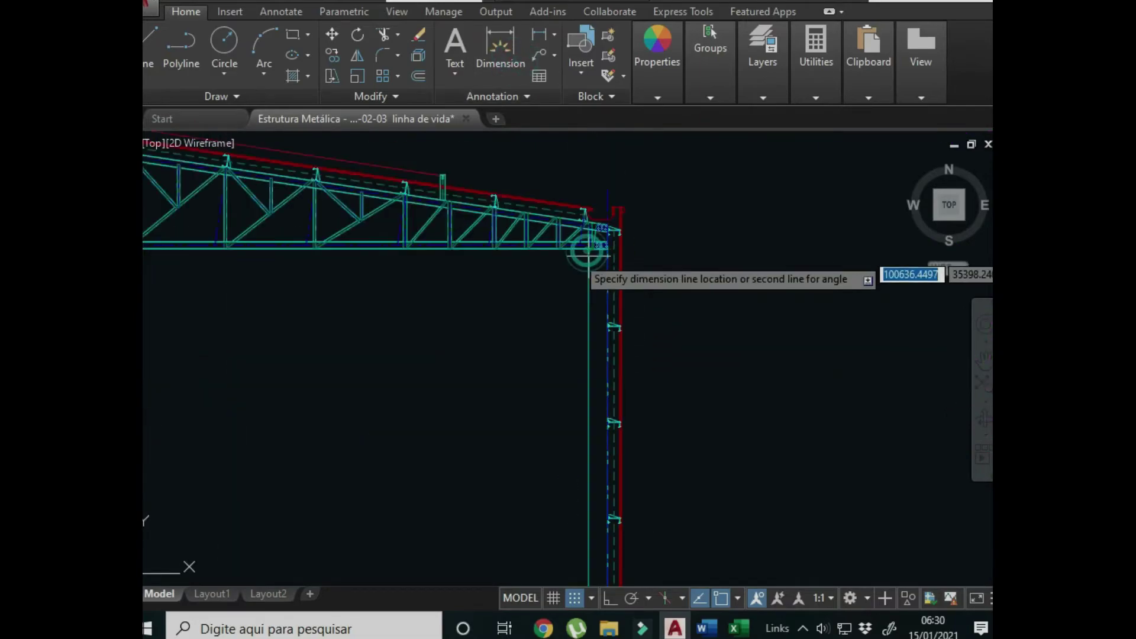
pyautogui.scroll(-3, 588, 252)
pyautogui.click(677, 308)
# - Dimension the height from the floor to the top of the lifeline post near axis C, placing it outside the first height dimension
pyautogui.scroll(2, 627, 362)
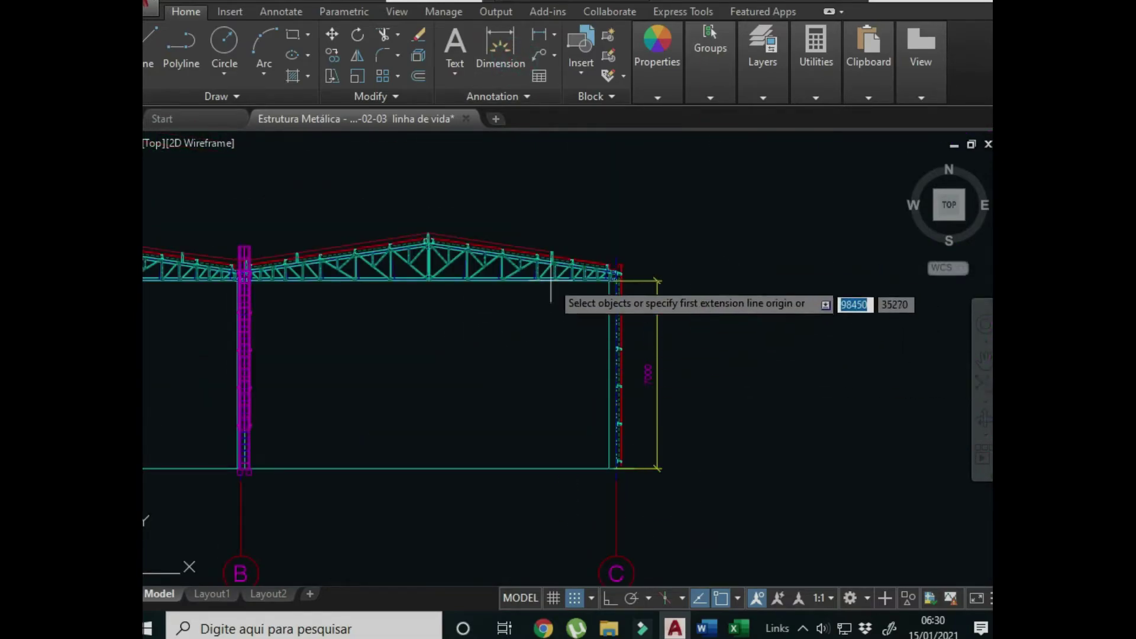
pyautogui.scroll(2, 600, 273)
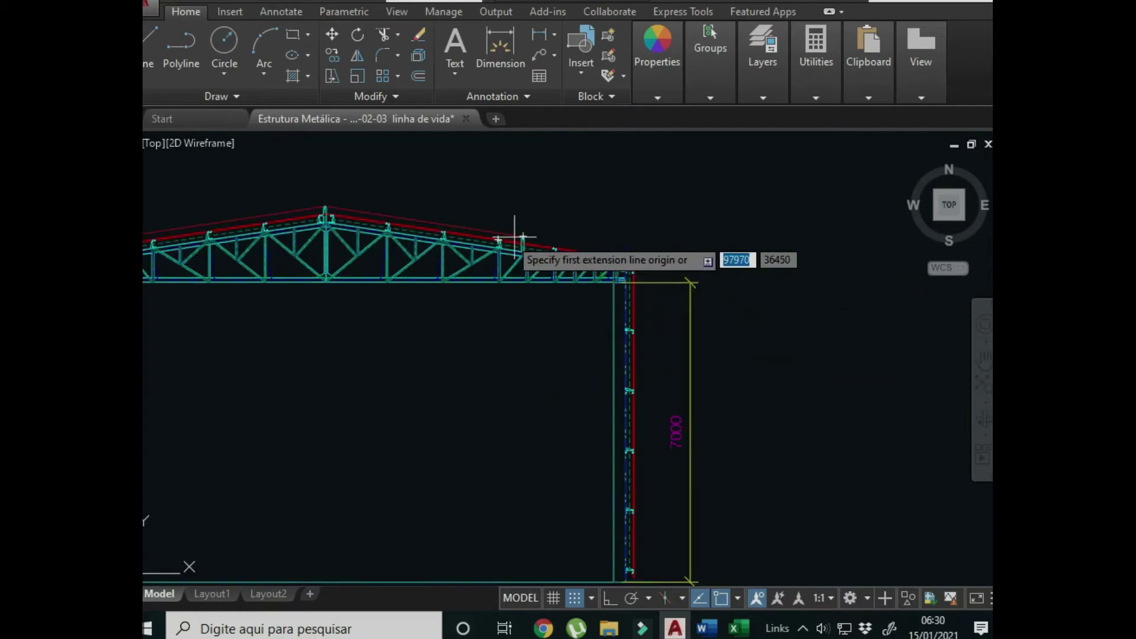
pyautogui.click(522, 232)
pyautogui.scroll(-4, 522, 232)
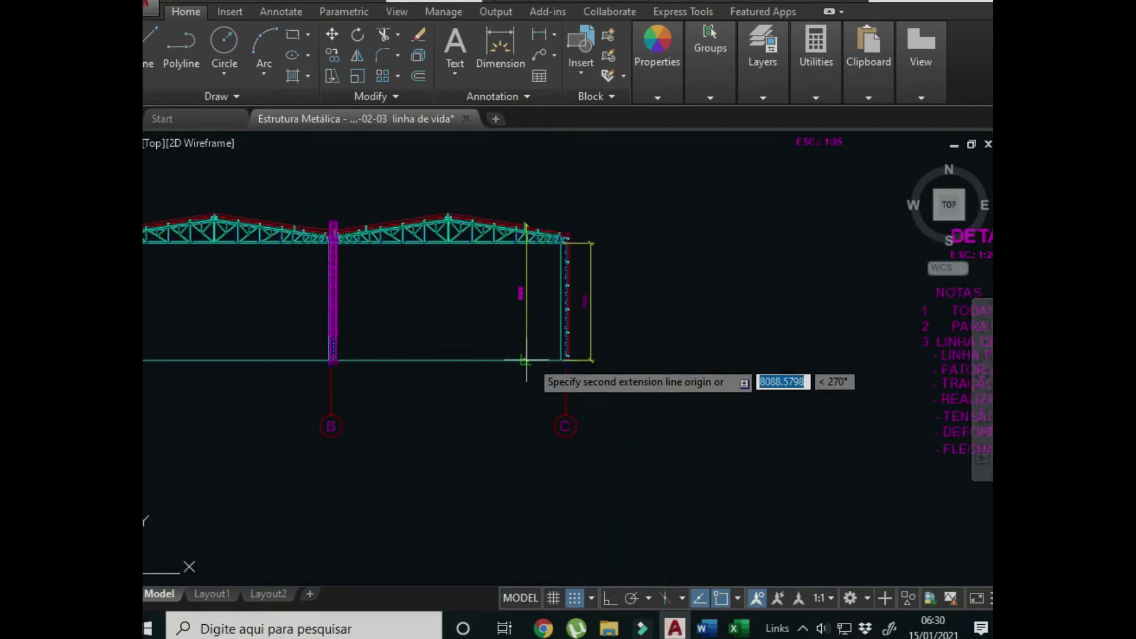
pyautogui.click(523, 358)
pyautogui.click(622, 325)
pyautogui.scroll(8, 609, 341)
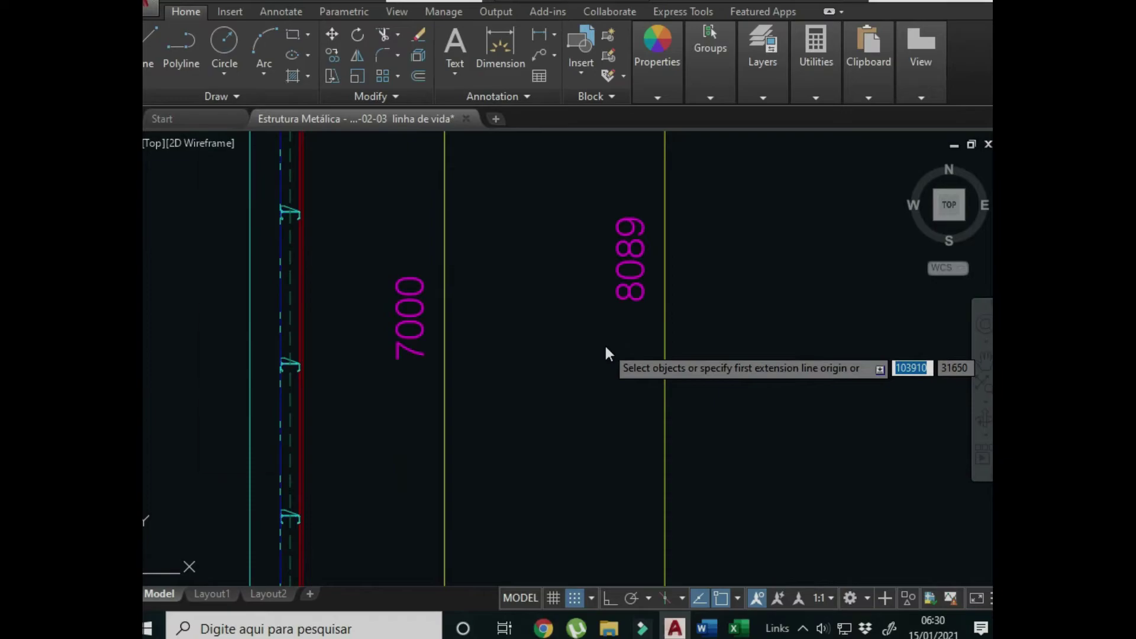
# - Switch to the Excel design spreadsheet and set Altura do Piso a Linha de Vida (H) to 8 m
pyautogui.hotkey('alt', 'Tab')
pyautogui.write('8')
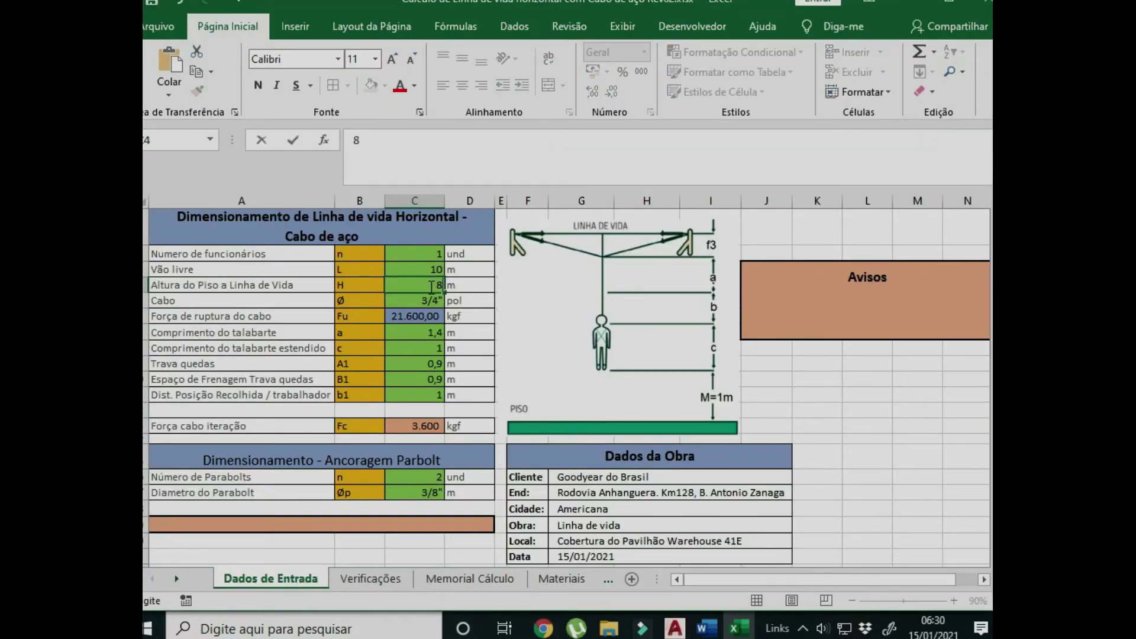
pyautogui.press('Return')
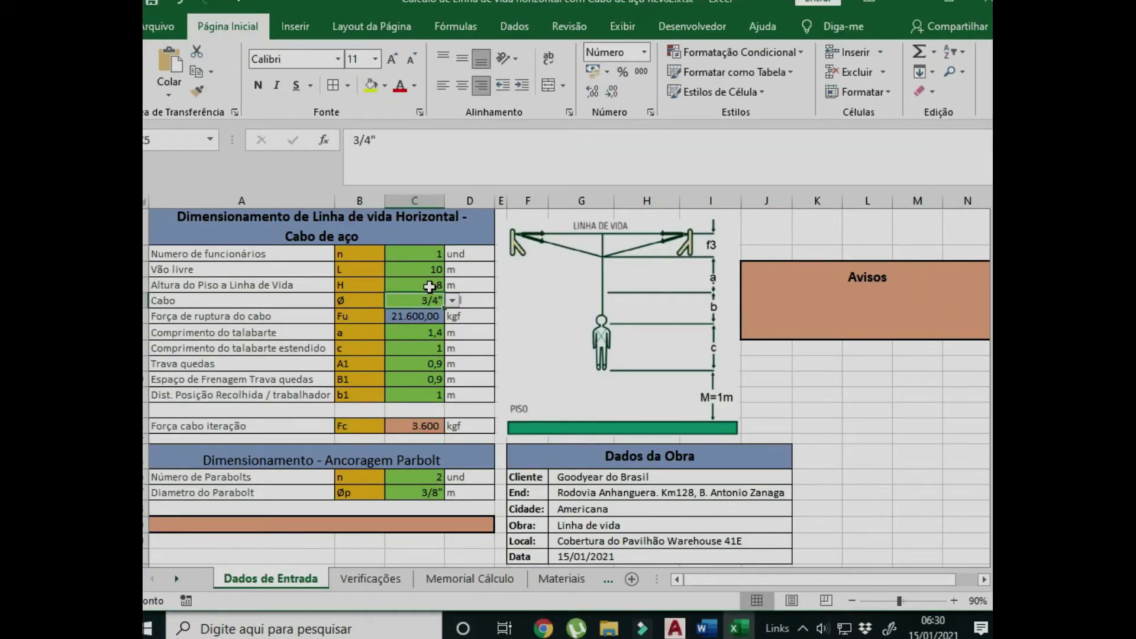
pyautogui.hotkey('alt', 'Tab')
pyautogui.scroll(-10, 602, 299)
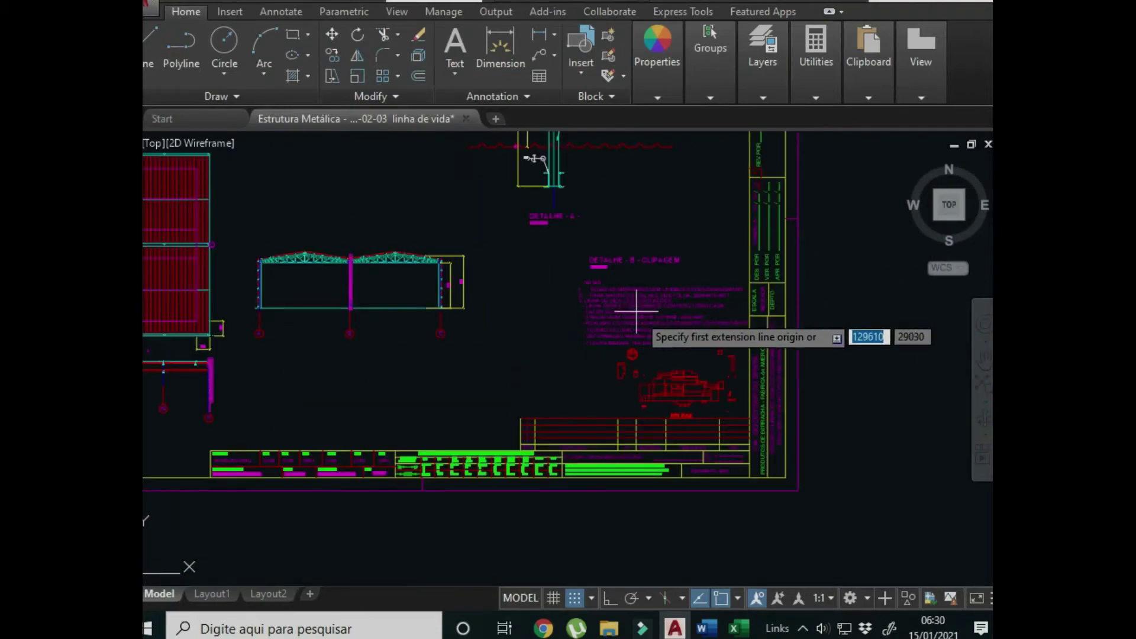
pyautogui.scroll(-6, 637, 310)
pyautogui.scroll(5, 619, 311)
pyautogui.scroll(-5, 639, 314)
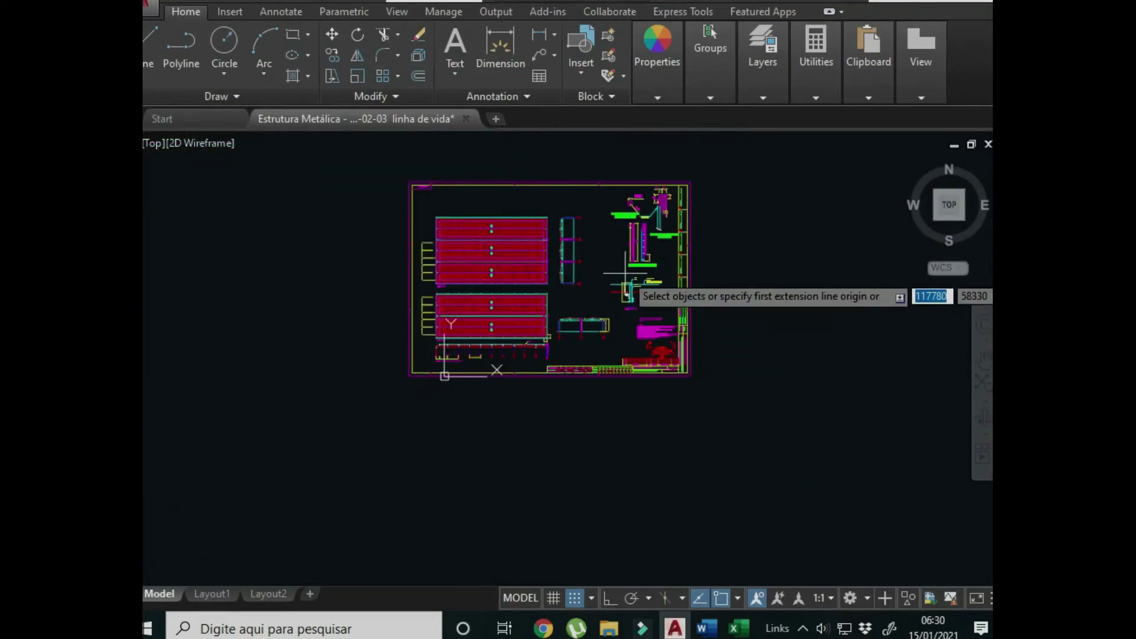
pyautogui.scroll(2, 584, 276)
pyautogui.hotkey('alt', 'Tab')
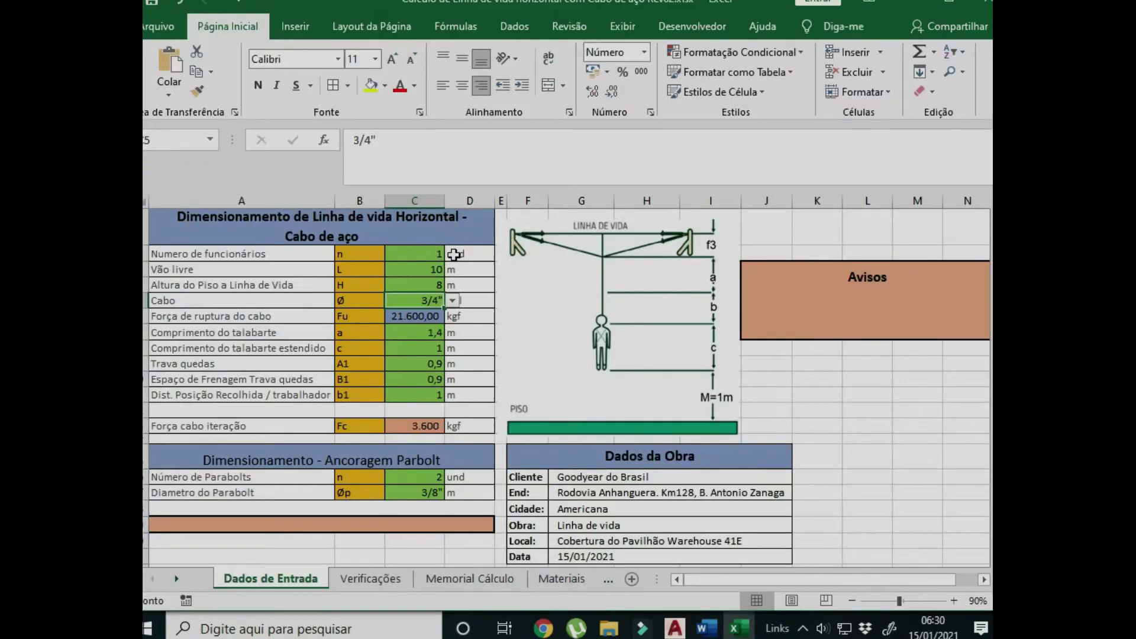
# - Set Numero de funcionários to 4 and choose 3/8" as the Cabo diameter
pyautogui.click(428, 253)
pyautogui.click(453, 254)
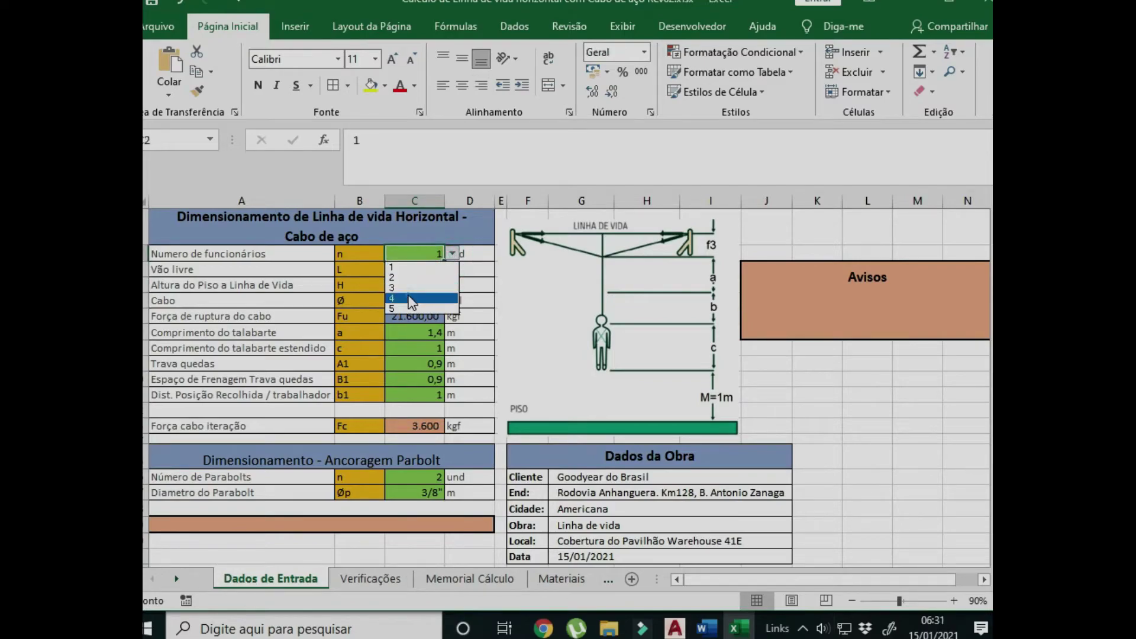
pyautogui.click(413, 299)
pyautogui.click(178, 300)
pyautogui.click(401, 300)
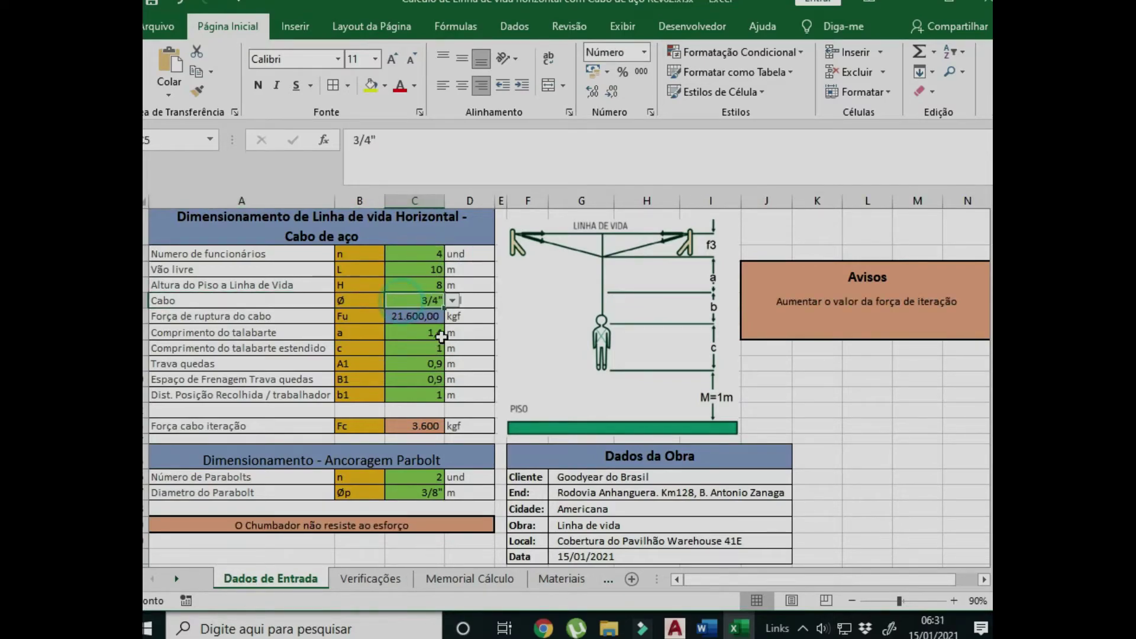
pyautogui.click(453, 302)
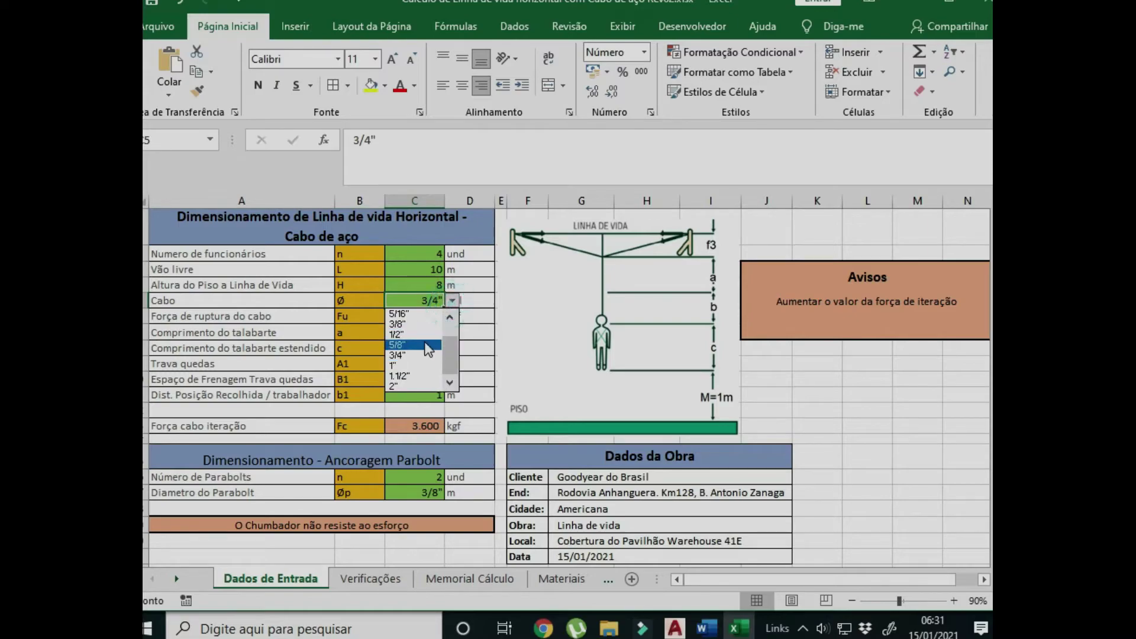
pyautogui.click(392, 349)
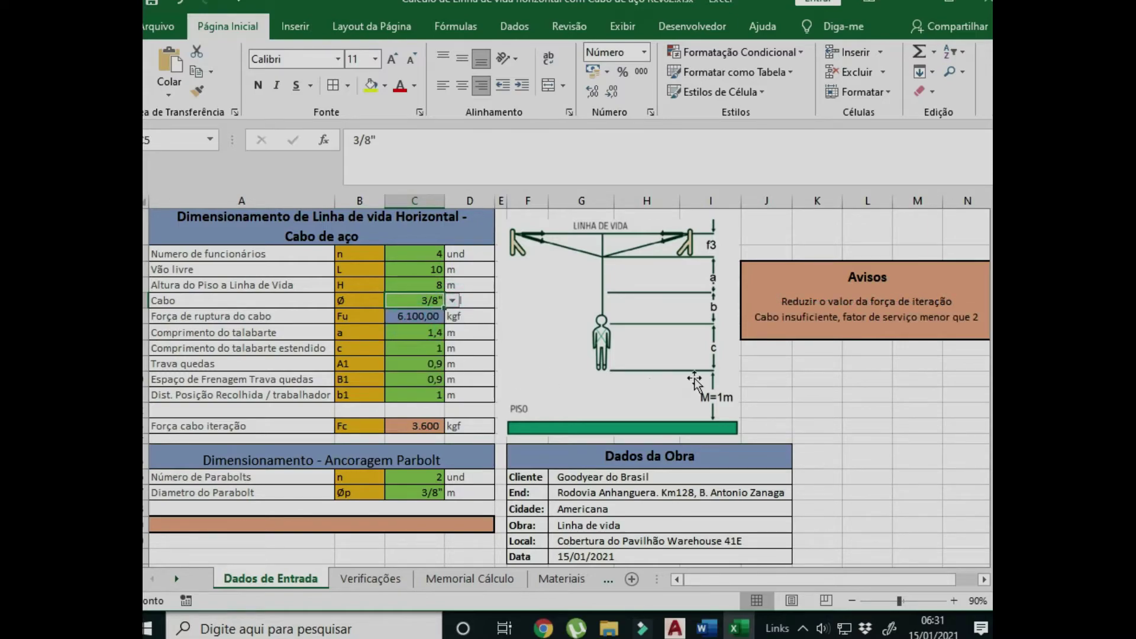
# - Review the Força cabo iteração value and the Avisos messages, and check Fator de serviço do cabo on the Verificações sheet
pyautogui.click(416, 423)
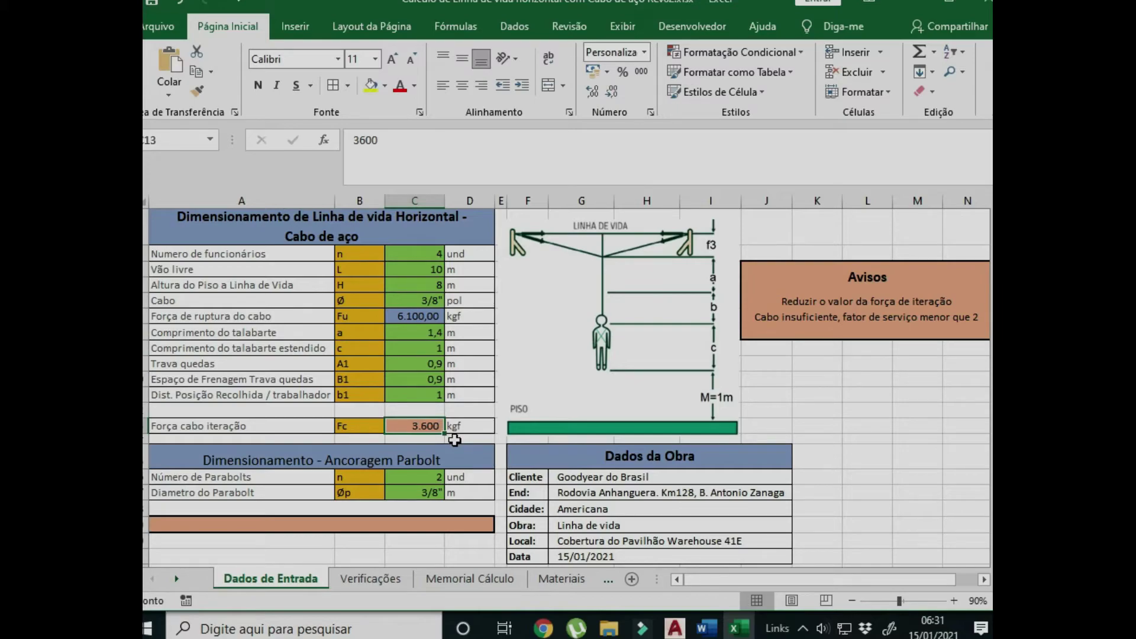
pyautogui.click(800, 318)
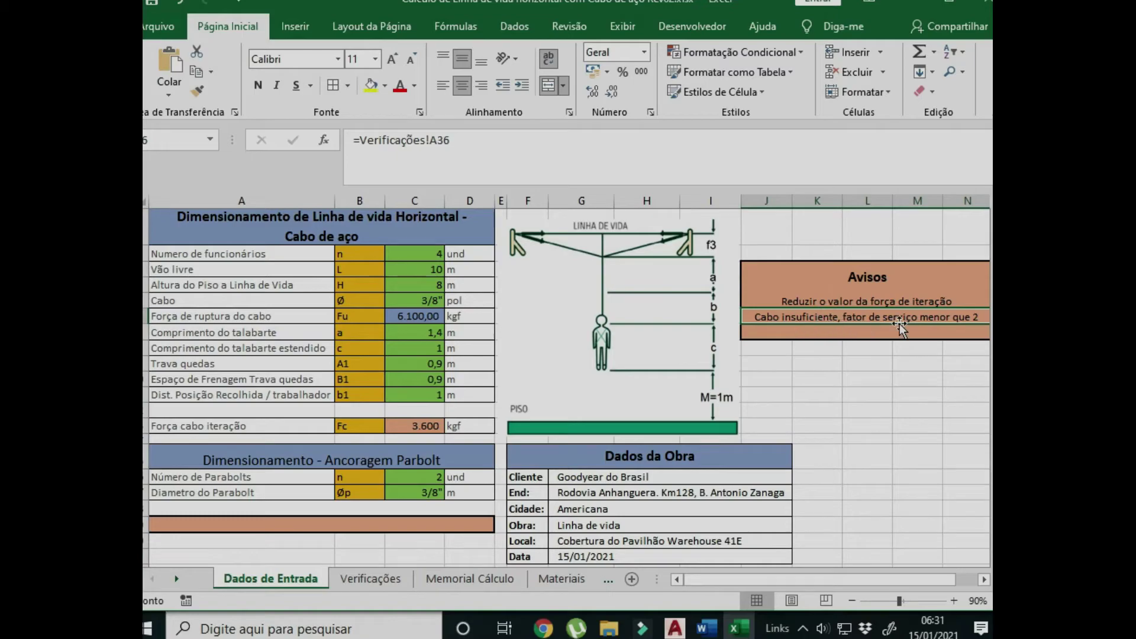
pyautogui.click(346, 582)
pyautogui.click(395, 480)
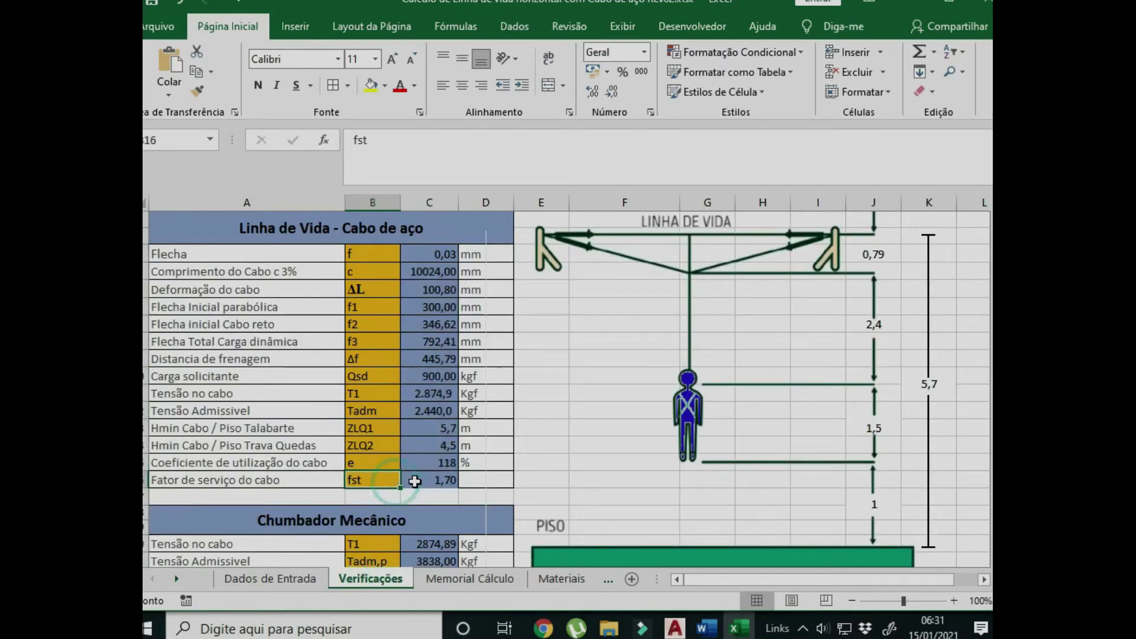
pyautogui.click(416, 480)
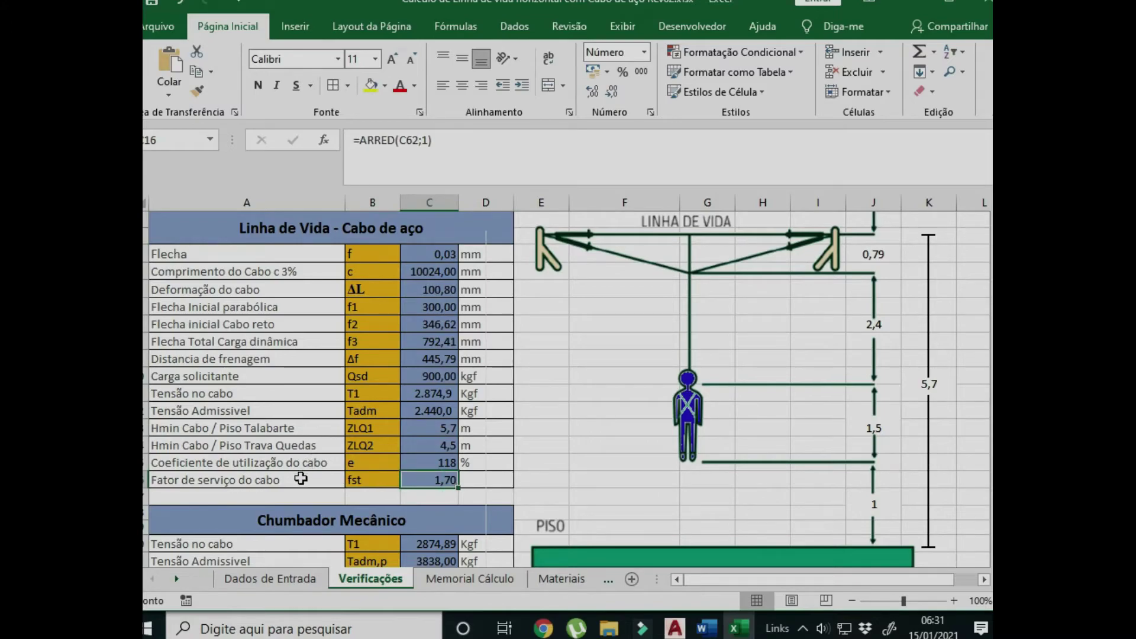
pyautogui.click(393, 481)
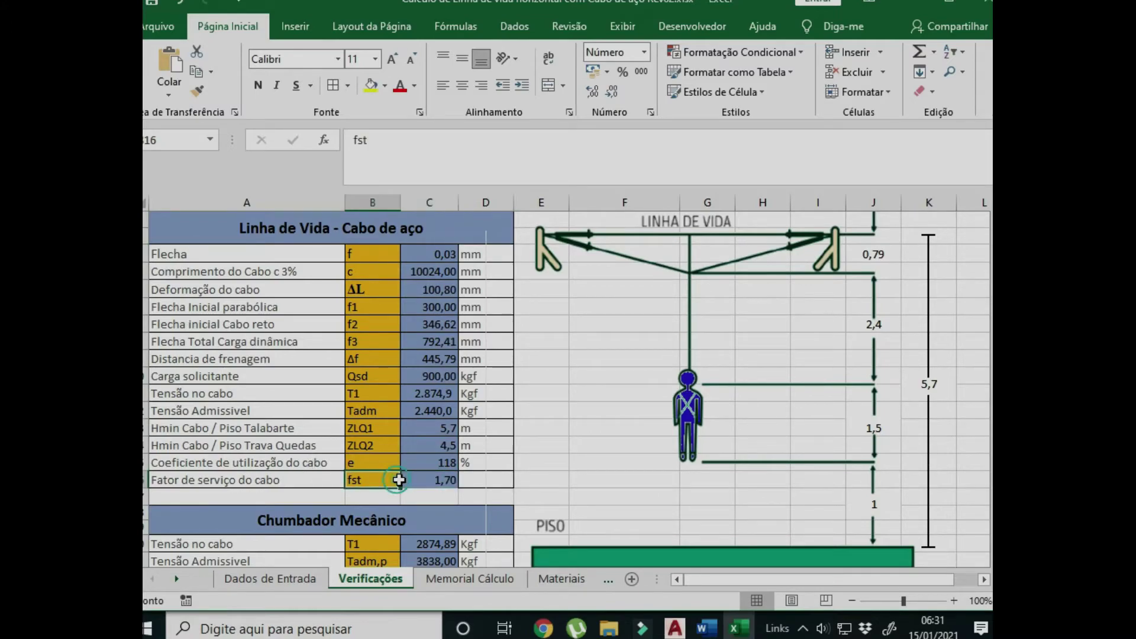
pyautogui.keyDown('shift'); pyautogui.click(429, 481); pyautogui.keyUp('shift')
pyautogui.click(438, 481)
# - Return to the Dados de Entrada sheet and inspect the Força de ruptura do cabo value and its lookup formula
pyautogui.click(292, 582)
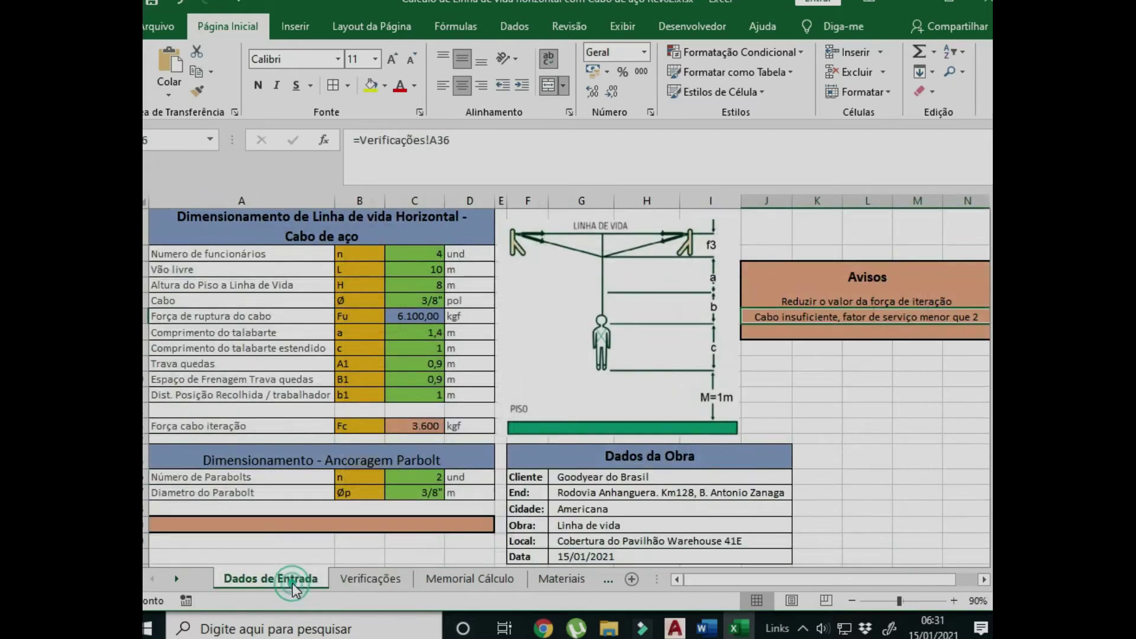
pyautogui.click(410, 318)
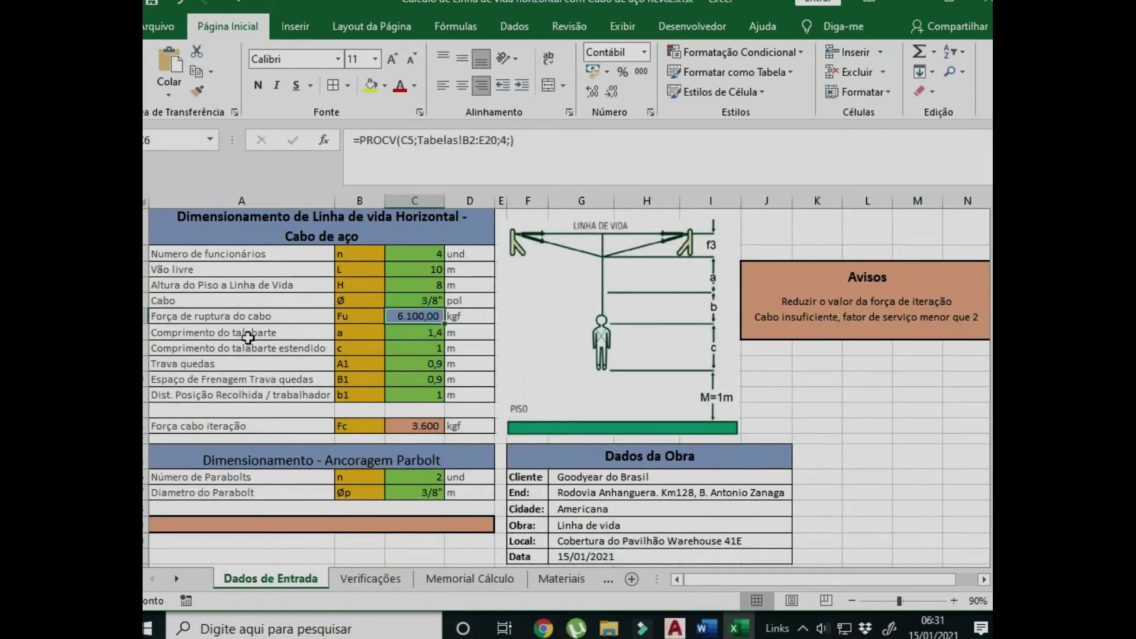
pyautogui.click(225, 316)
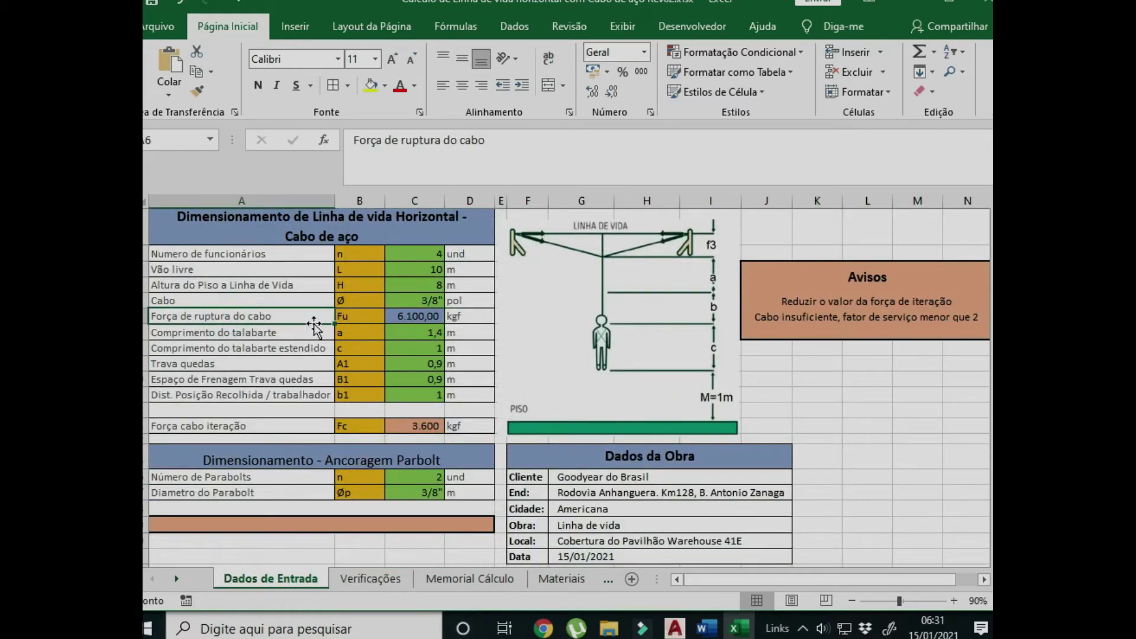
pyautogui.click(424, 319)
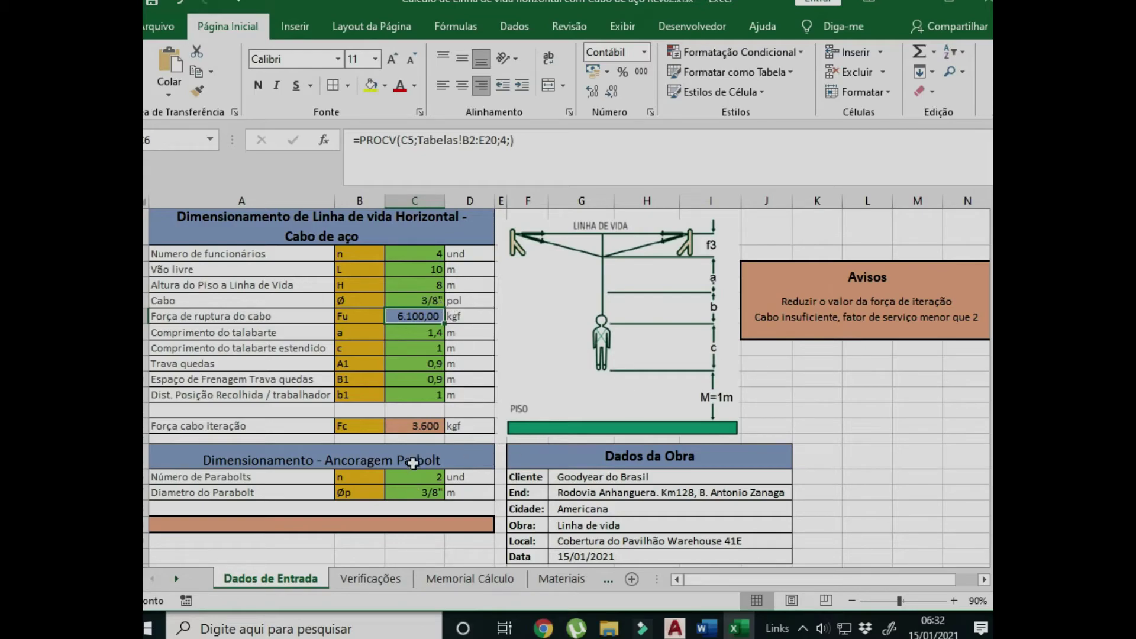
# - Change the Cabo diameter to 1/2" and inspect the Força de ruptura do cabo cell
pyautogui.press('Up')
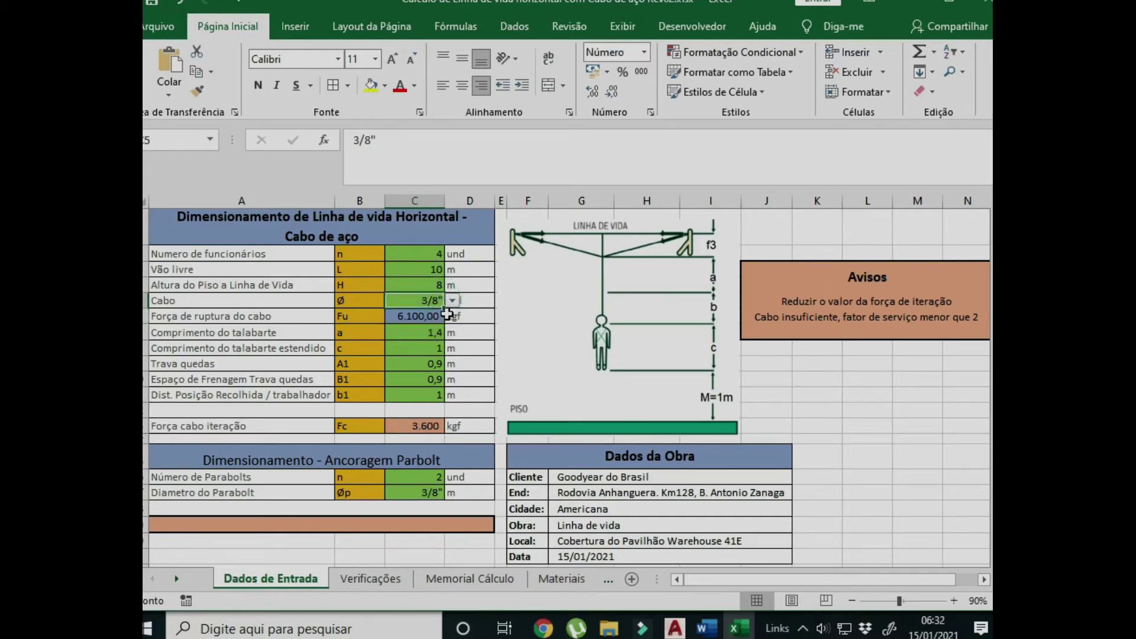
pyautogui.click(453, 300)
pyautogui.click(415, 334)
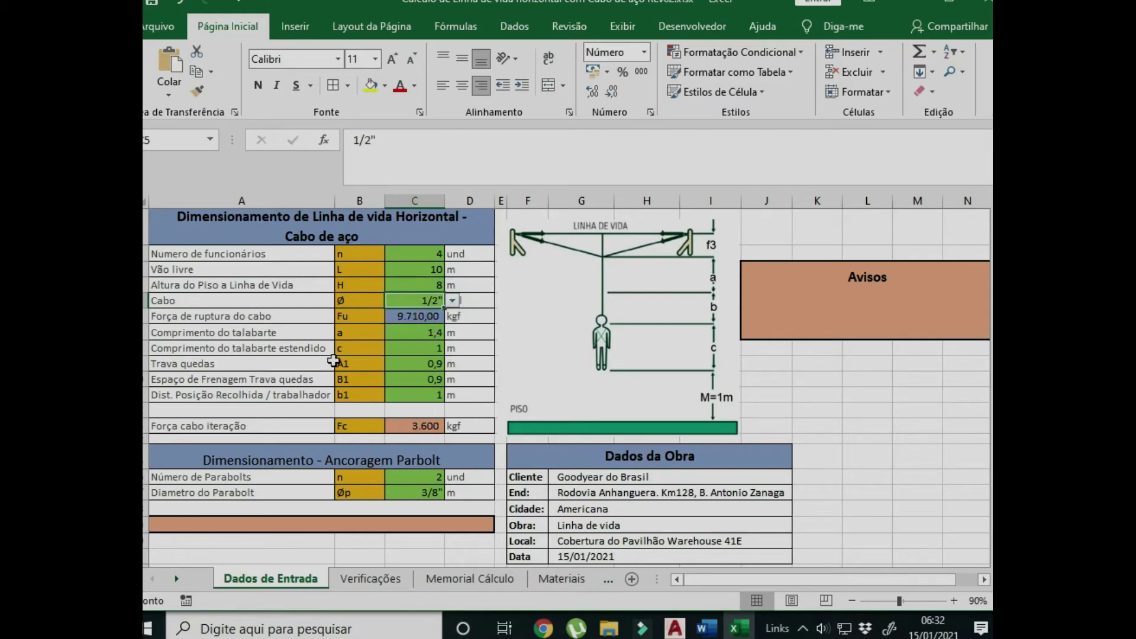
pyautogui.click(421, 316)
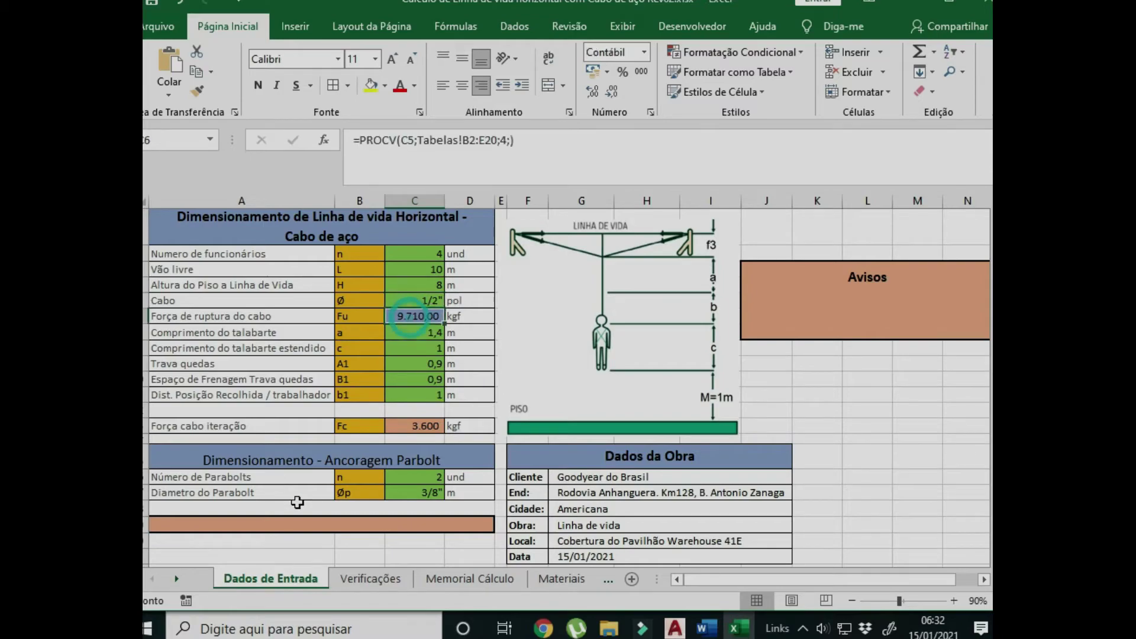
# - Check Fator de serviço do cabo and Tensão no cabo against Tensão Admissivel on the Verificações sheet, and return to Dados de Entrada
pyautogui.click(368, 579)
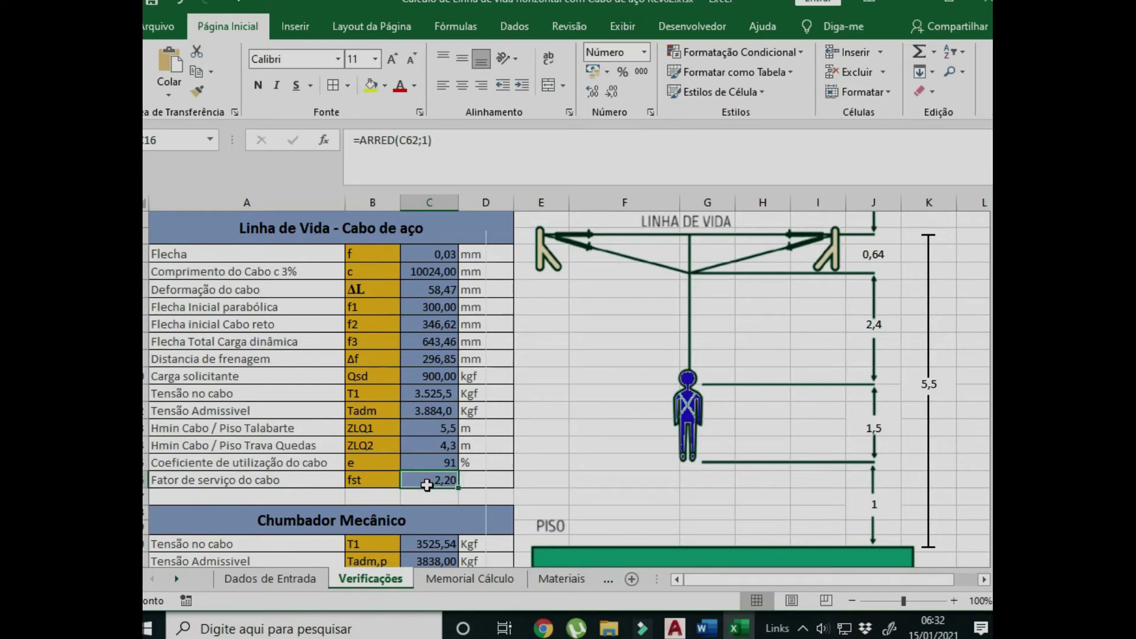
pyautogui.press('Up')
pyautogui.press('Up')
pyautogui.press('Up')
pyautogui.press('Up')
pyautogui.press('Up')
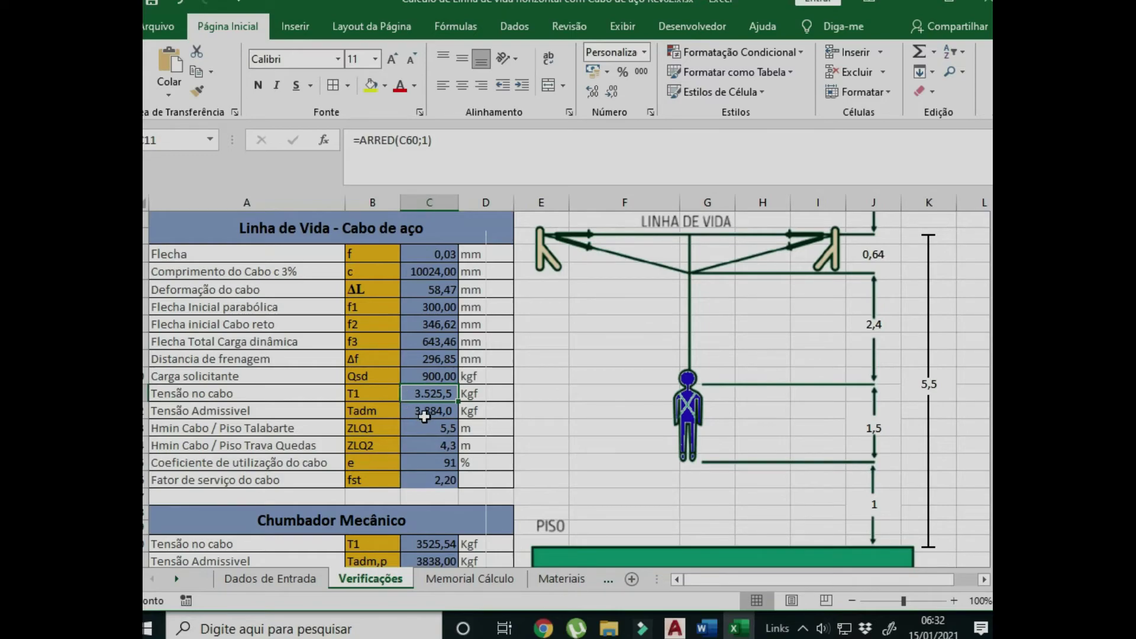
pyautogui.click(269, 581)
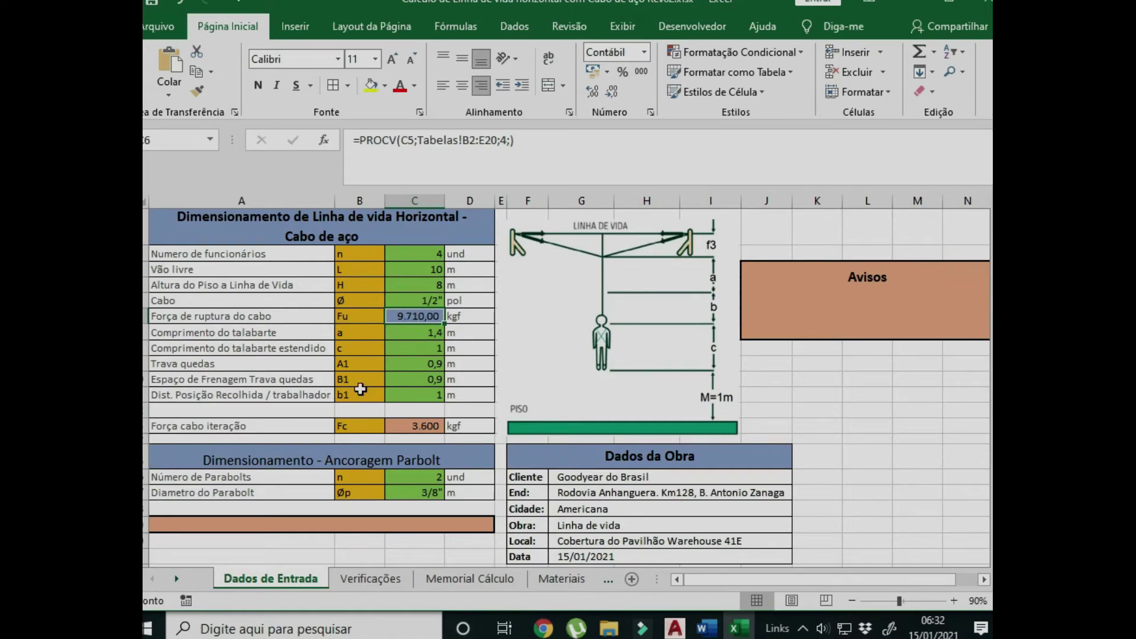
# - Review the description, adopted standards, Carregamentos and Escolha do Cabo sections on the Memorial Cálculo sheet
pyautogui.click(451, 580)
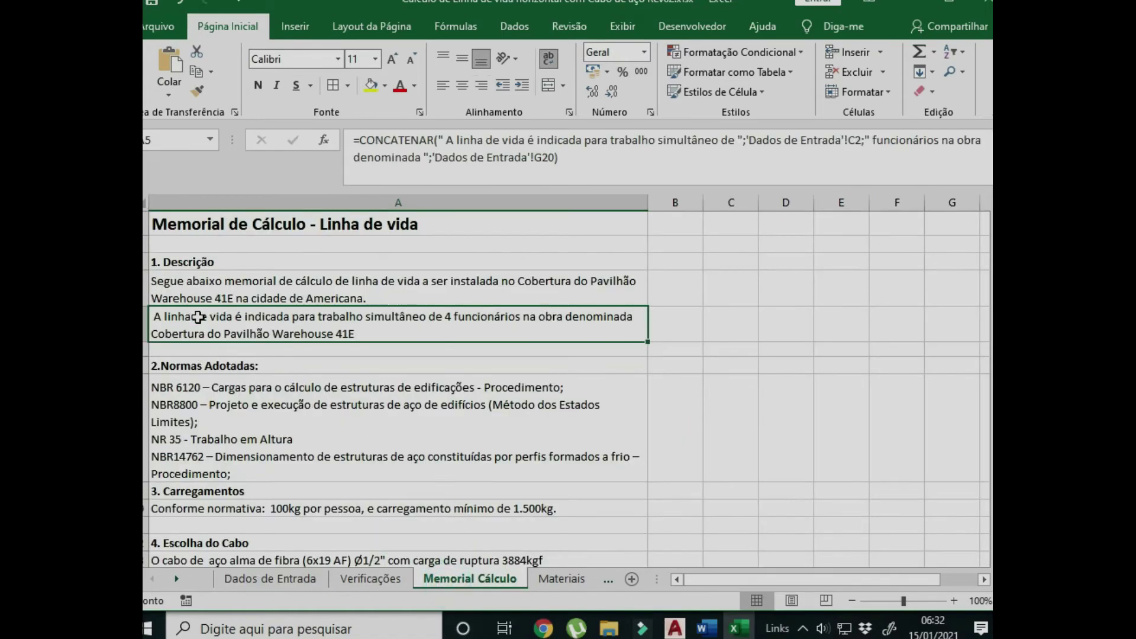
pyautogui.scroll(-2, 253, 362)
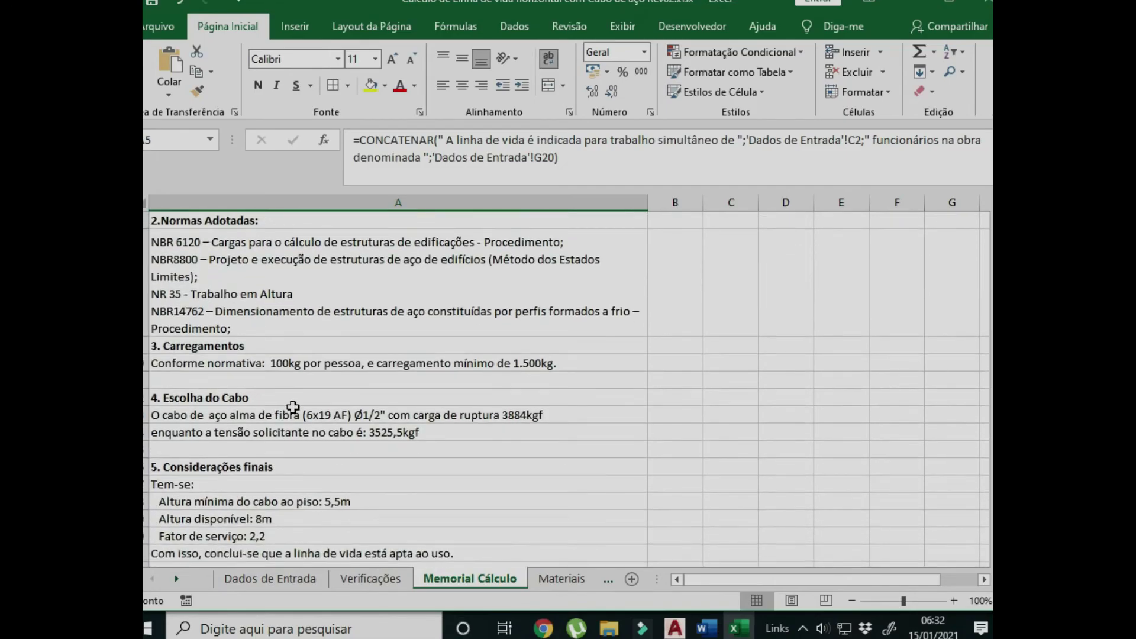
pyautogui.scroll(-3, 293, 450)
pyautogui.scroll(1, 291, 422)
pyautogui.scroll(1, 291, 422)
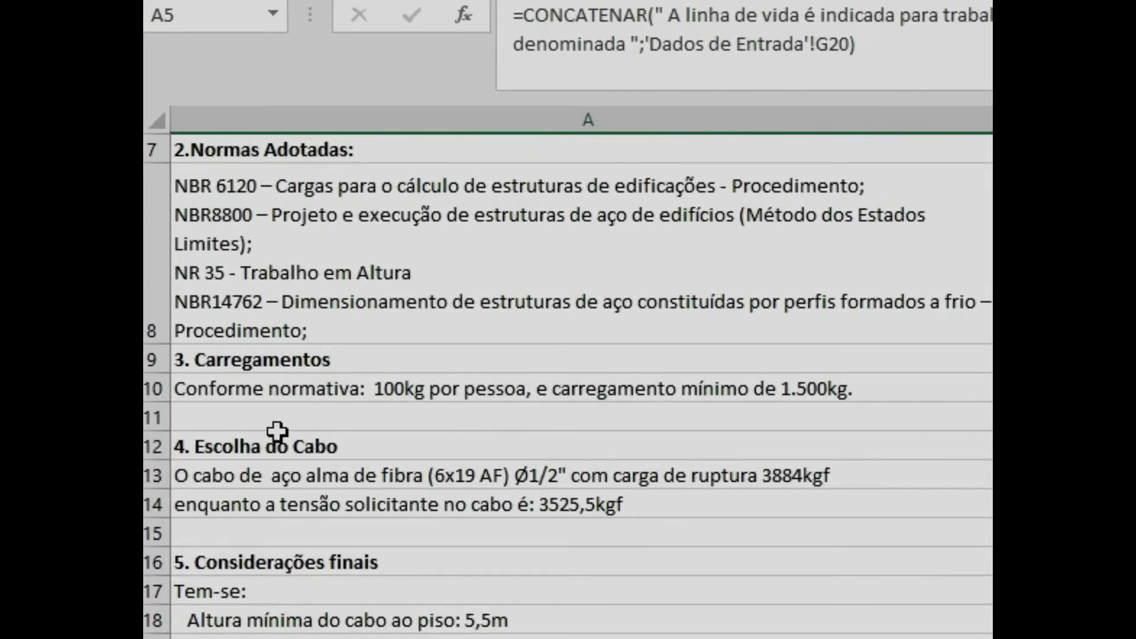
pyautogui.click(278, 391)
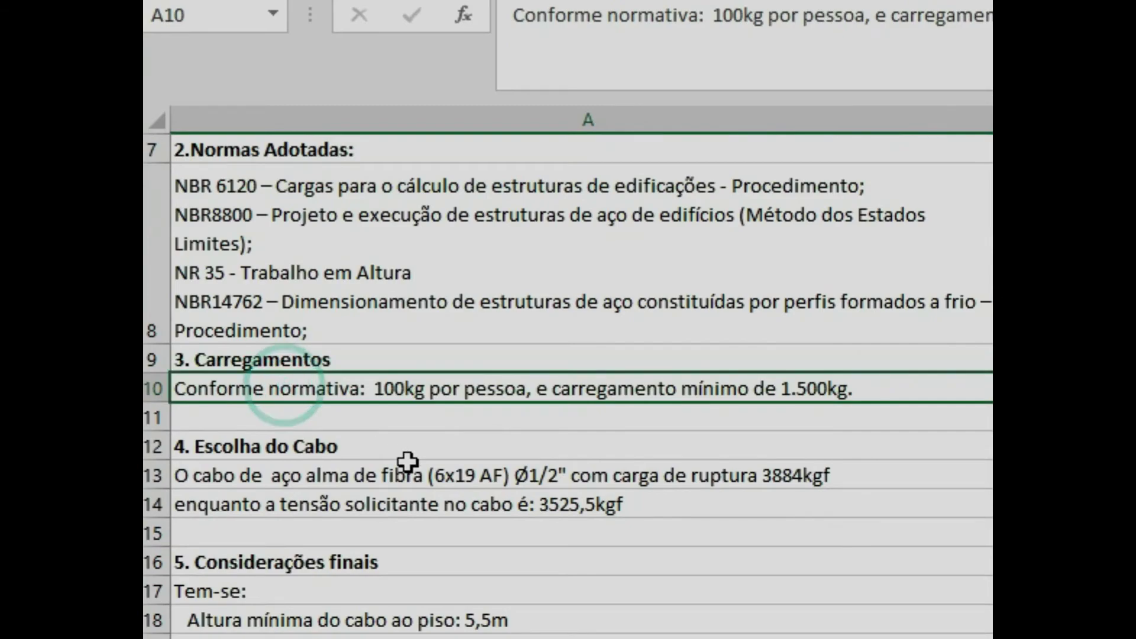
pyautogui.click(504, 482)
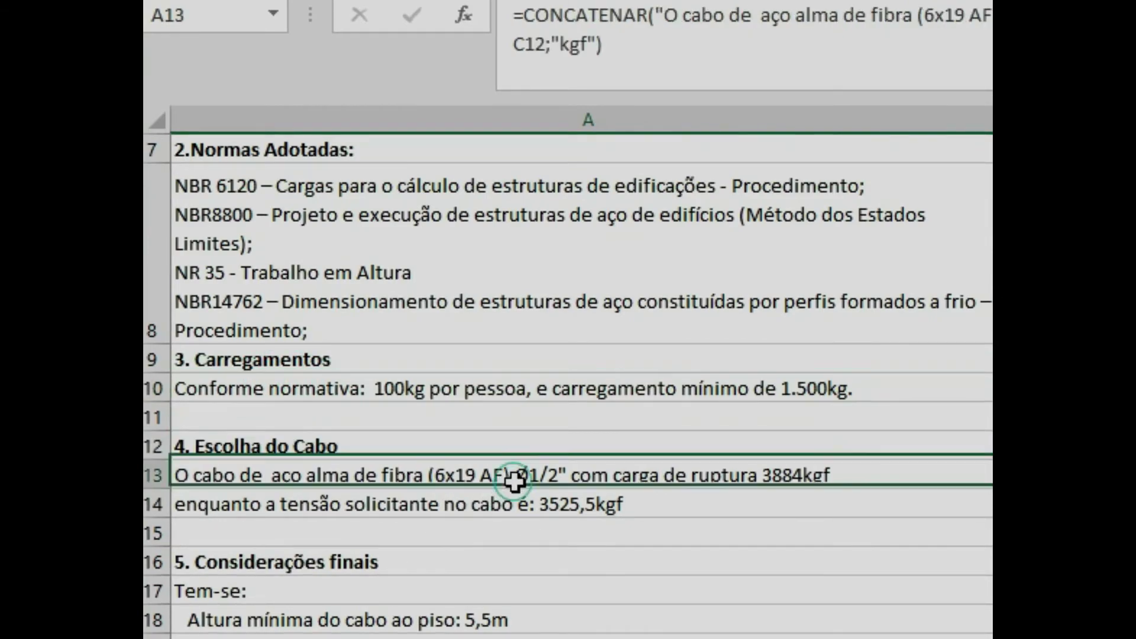
pyautogui.click(790, 482)
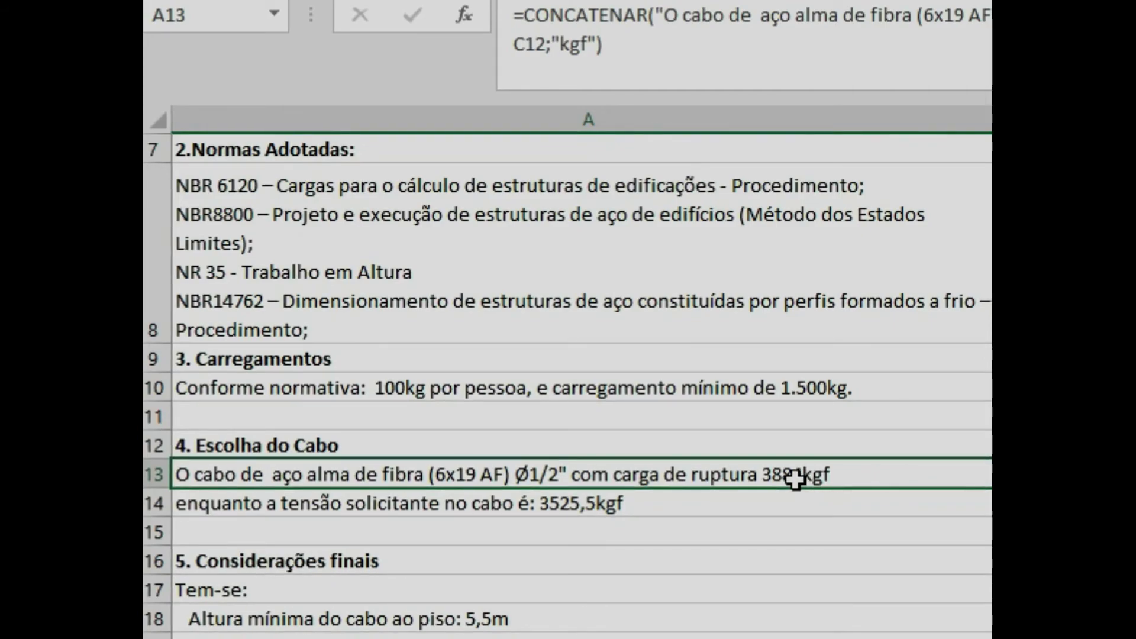
# - Compare Altura mínima do cabo ao piso with Altura disponível in the Considerações finais section of the calculation report
pyautogui.scroll(-1, 655, 452)
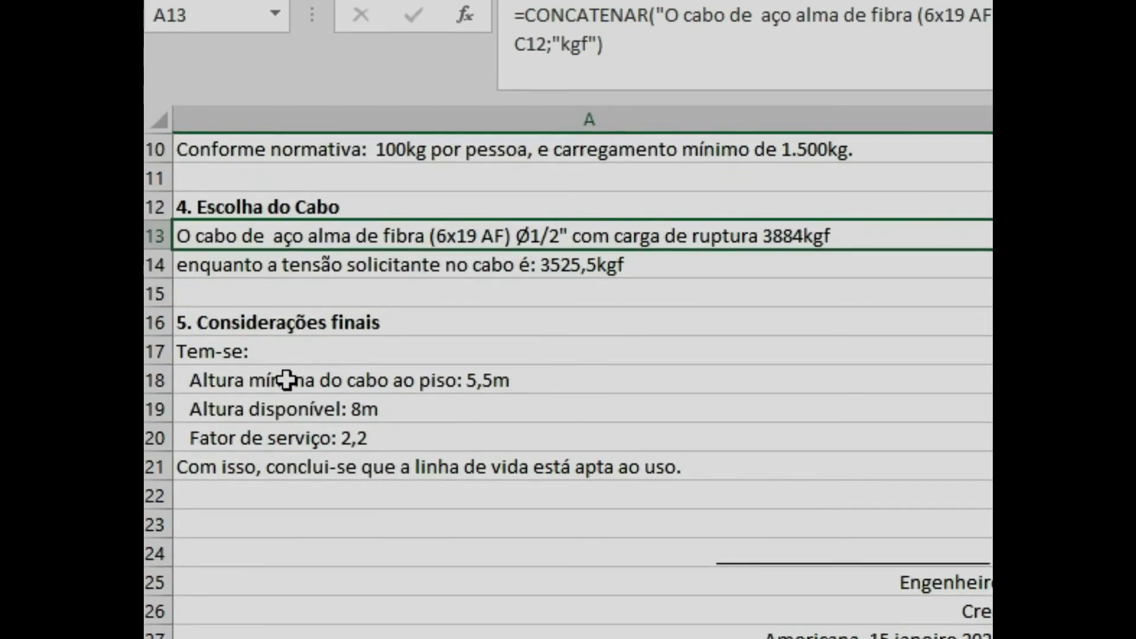
pyautogui.click(249, 382)
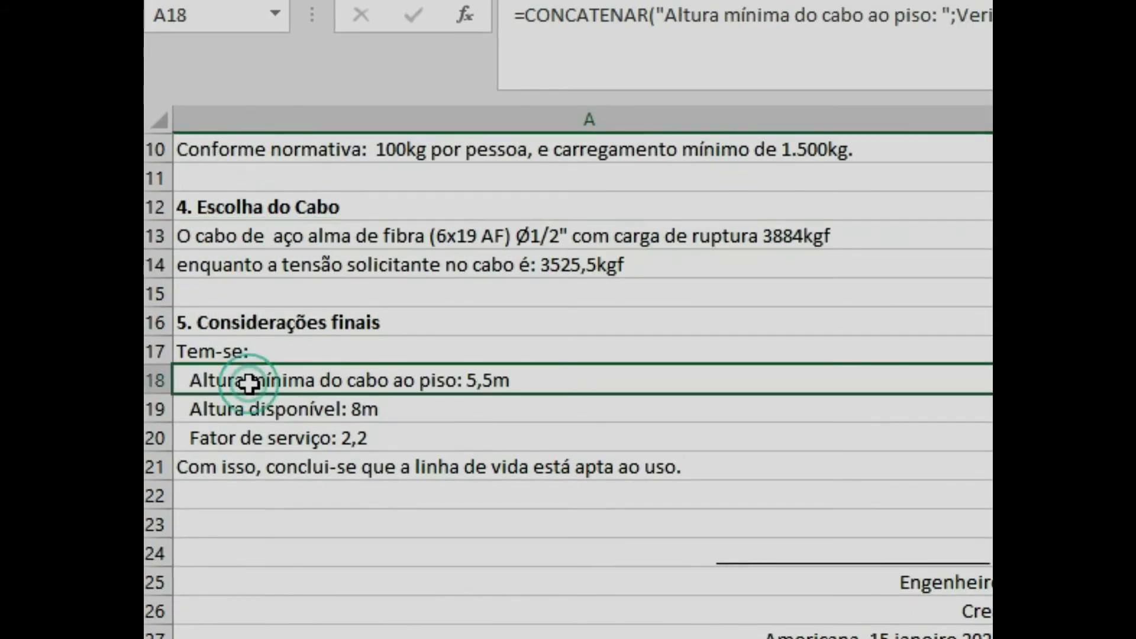
pyautogui.click(506, 379)
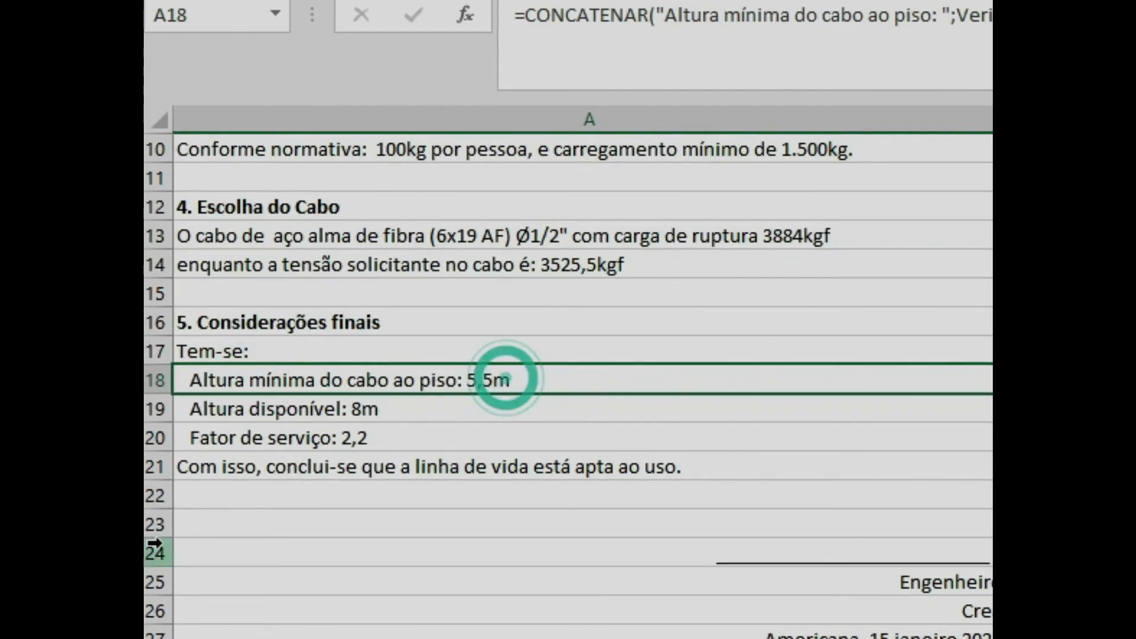
pyautogui.click(256, 411)
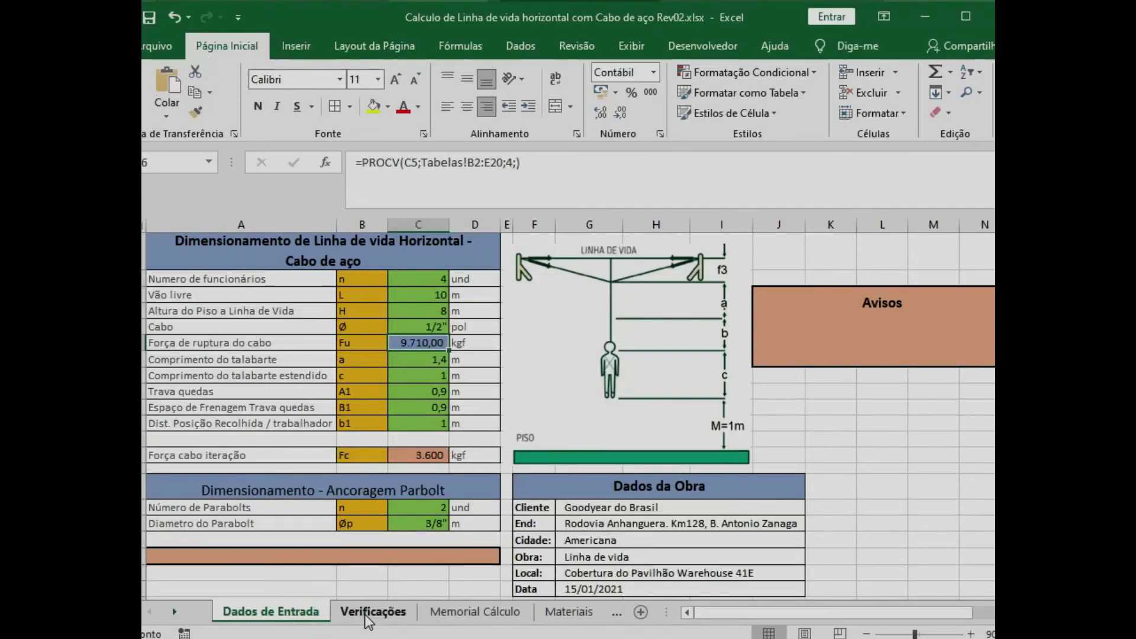
# - Recheck Altura do Piso a Linha de Vida on Dados de Entrada and Fator de serviço do cabo on Verificações
pyautogui.click(369, 613)
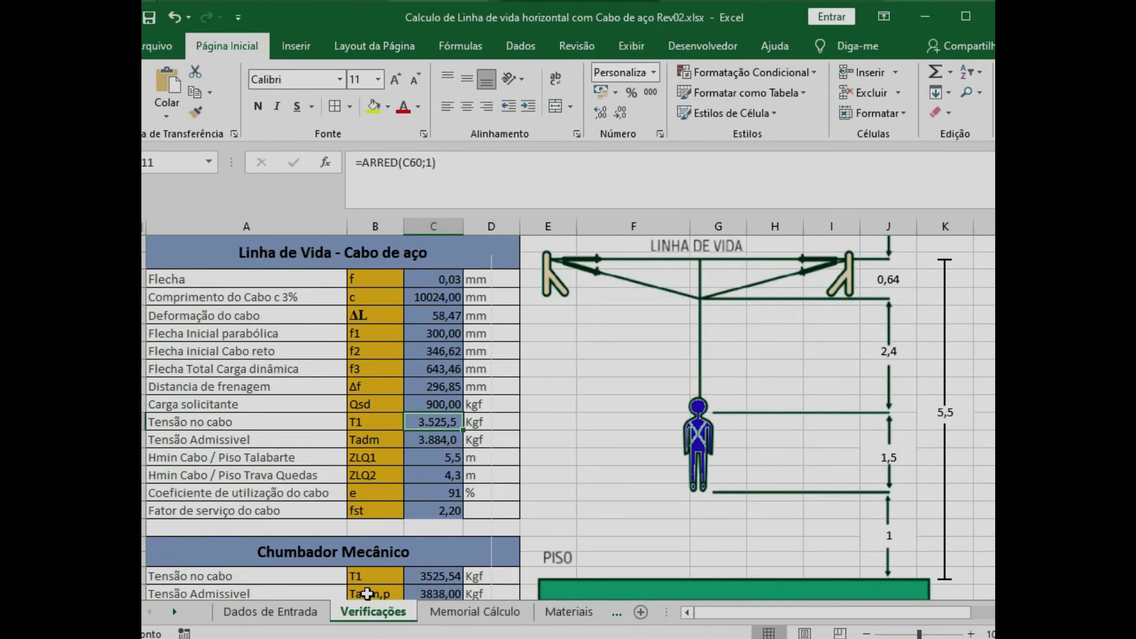
pyautogui.click(296, 613)
pyautogui.click(425, 311)
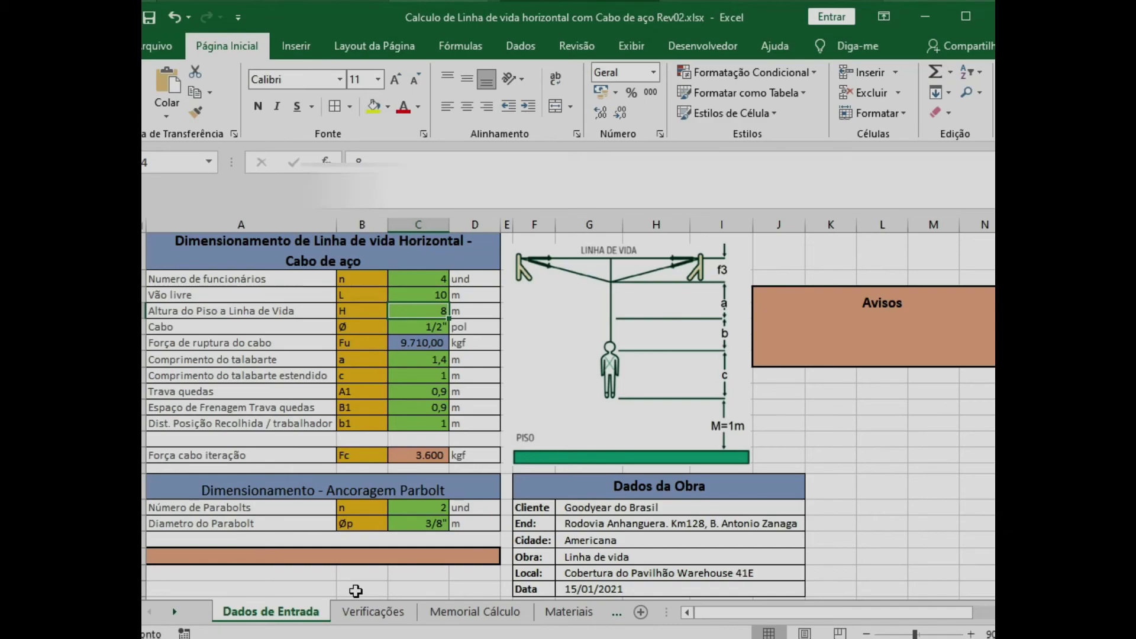
pyautogui.click(373, 611)
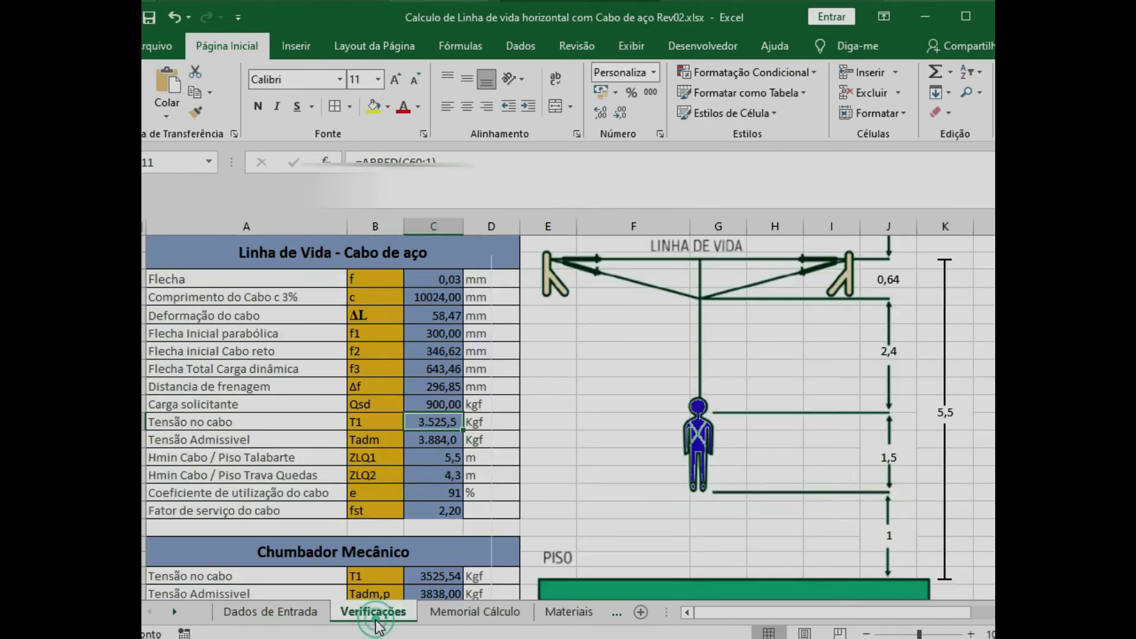
pyautogui.click(451, 512)
pyautogui.moveTo(236, 510); pyautogui.dragTo(439, 511)
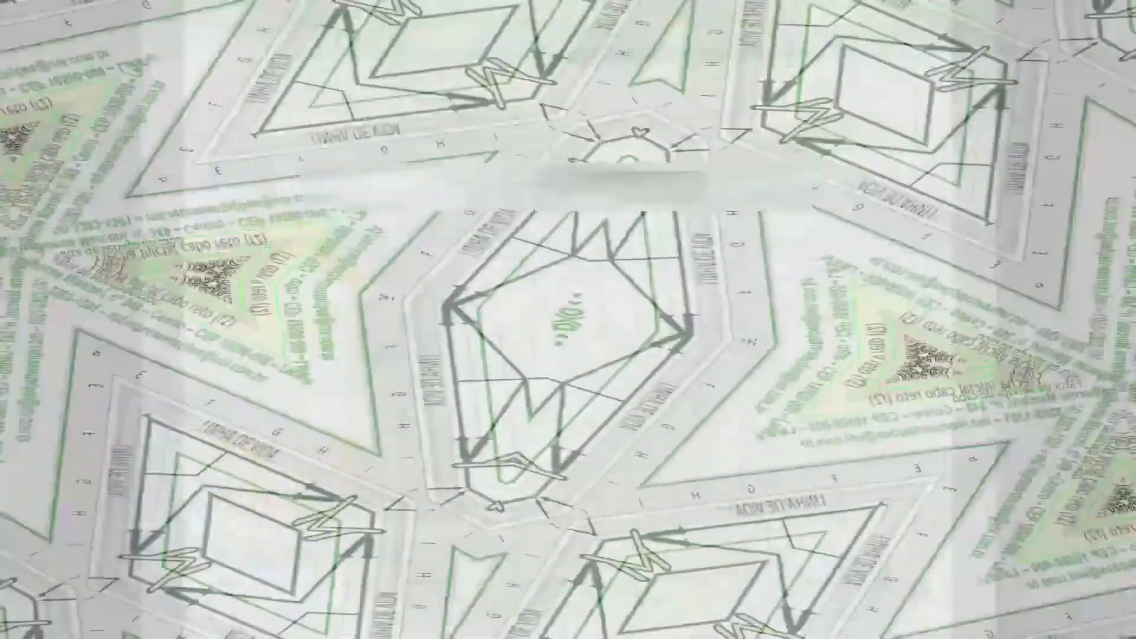